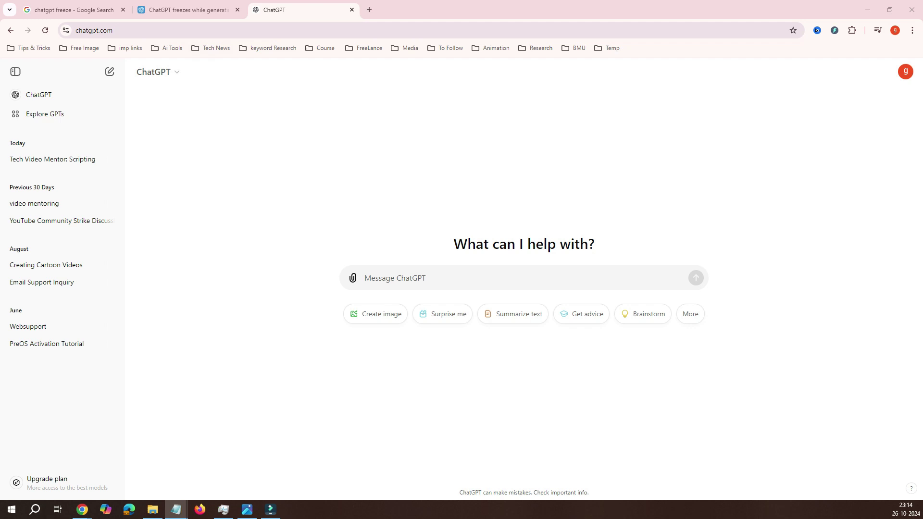
- Switch to the 'chatgpt freeze' Google results and open the OpenAI forum thread on freezing
{"action": "left_click", "coordinate": [72, 10]}
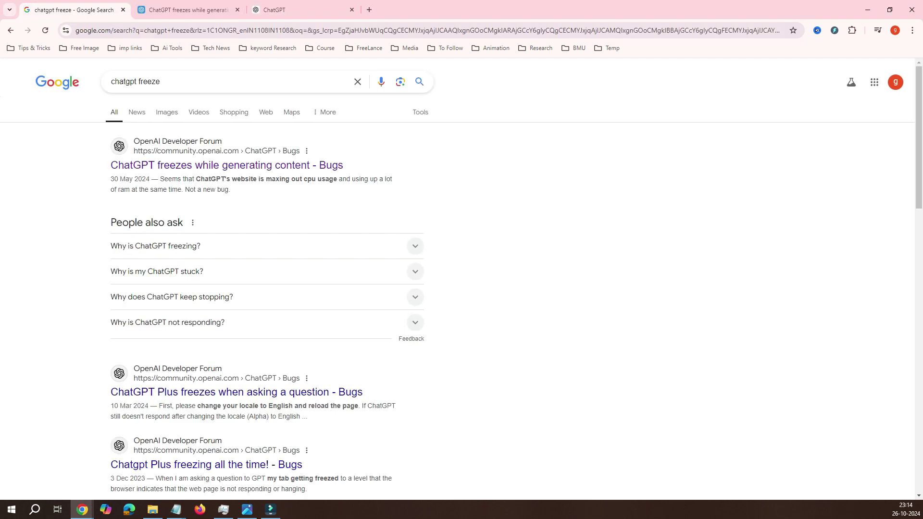
{"action": "left_click", "coordinate": [230, 82]}
{"action": "scroll", "coordinate": [461, 288], "scroll_direction": "down", "scroll_amount": 4}
{"action": "scroll", "coordinate": [461, 288], "scroll_direction": "down", "scroll_amount": 2}
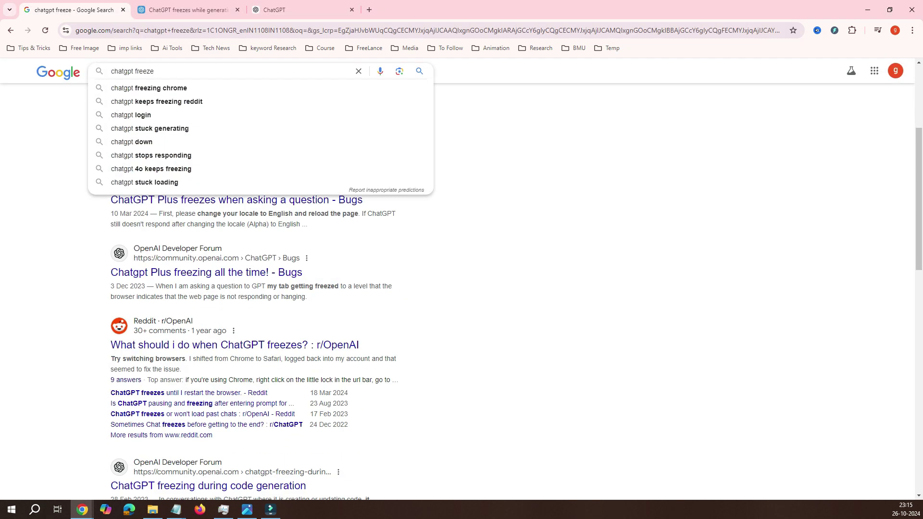
{"action": "scroll", "coordinate": [462, 289], "scroll_direction": "up", "scroll_amount": 6}
{"action": "scroll", "coordinate": [462, 288], "scroll_direction": "down", "scroll_amount": 5}
{"action": "scroll", "coordinate": [462, 289], "scroll_direction": "down", "scroll_amount": 5}
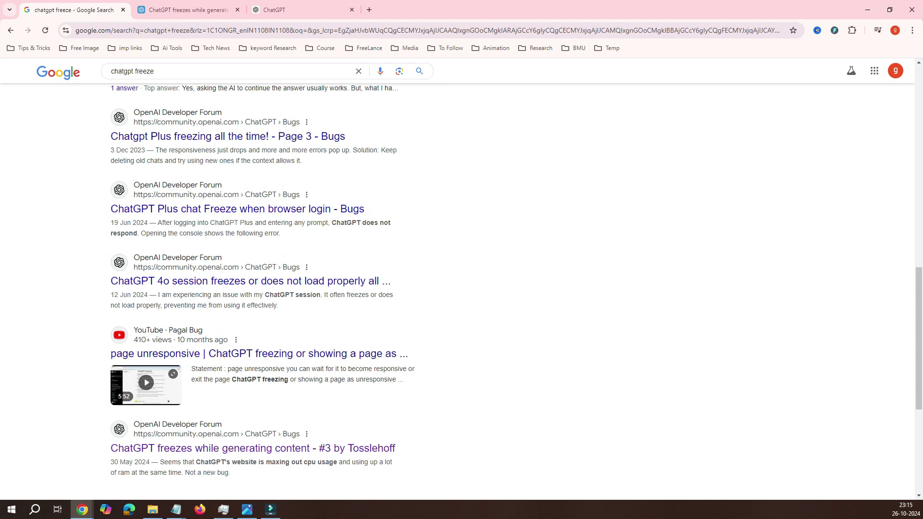
{"action": "scroll", "coordinate": [461, 289], "scroll_direction": "down", "scroll_amount": 5}
{"action": "scroll", "coordinate": [462, 289], "scroll_direction": "up", "scroll_amount": 10}
{"action": "scroll", "coordinate": [461, 289], "scroll_direction": "up", "scroll_amount": 5}
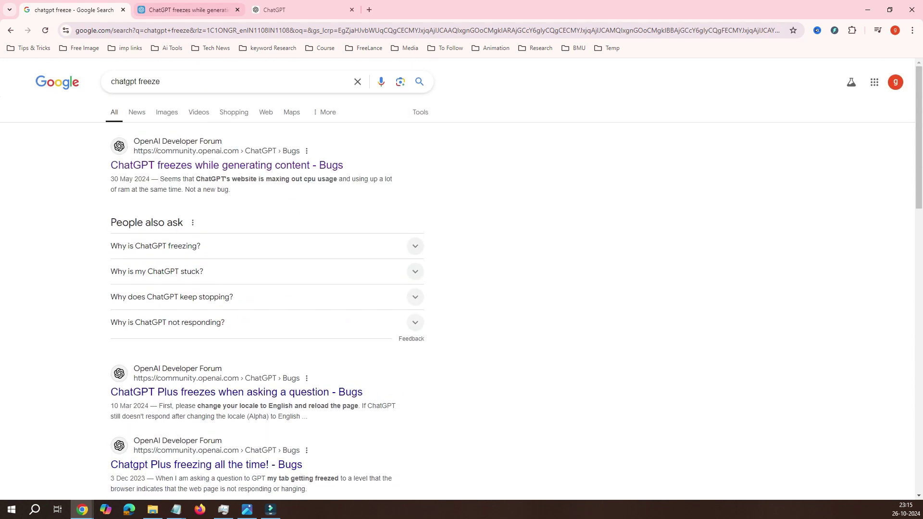
- Read the forum thread's accepted solution: high CPU and RAM use, so check Task Manager
{"action": "left_click", "coordinate": [188, 9]}
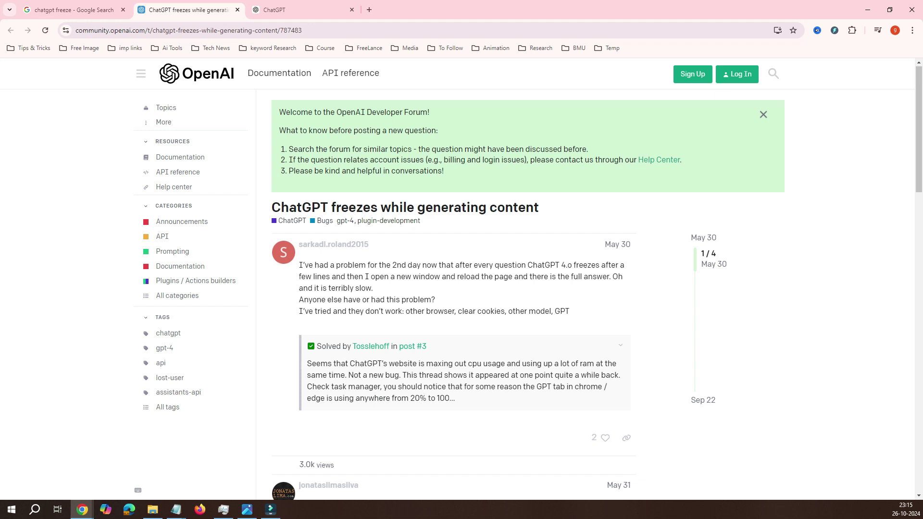
{"action": "scroll", "coordinate": [461, 289], "scroll_direction": "down", "scroll_amount": 3}
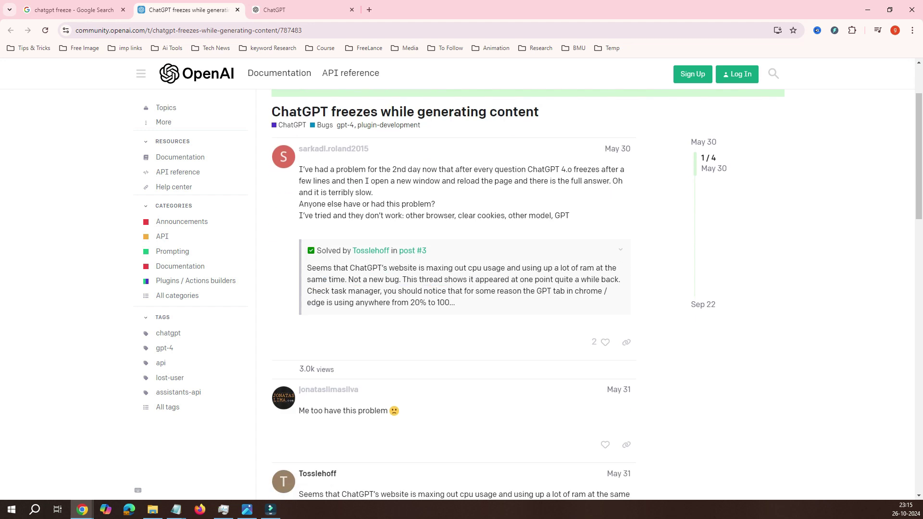
{"action": "left_click_drag", "start_coordinate": [454, 304], "coordinate": [307, 268]}
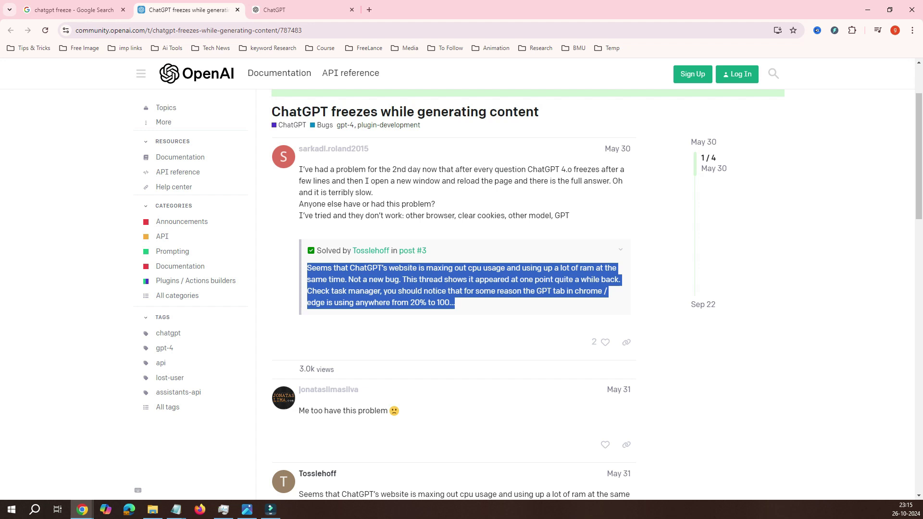
{"action": "left_click", "coordinate": [461, 332]}
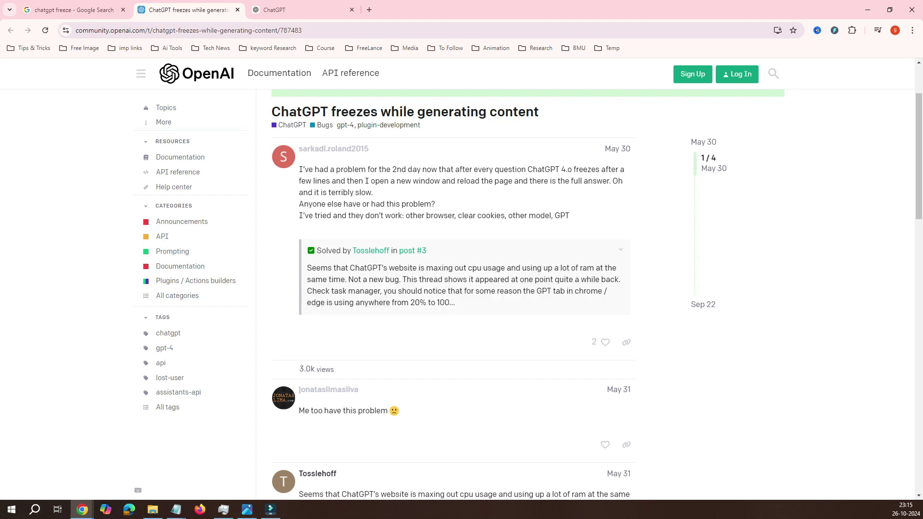
{"action": "scroll", "coordinate": [461, 289], "scroll_direction": "down", "scroll_amount": 5}
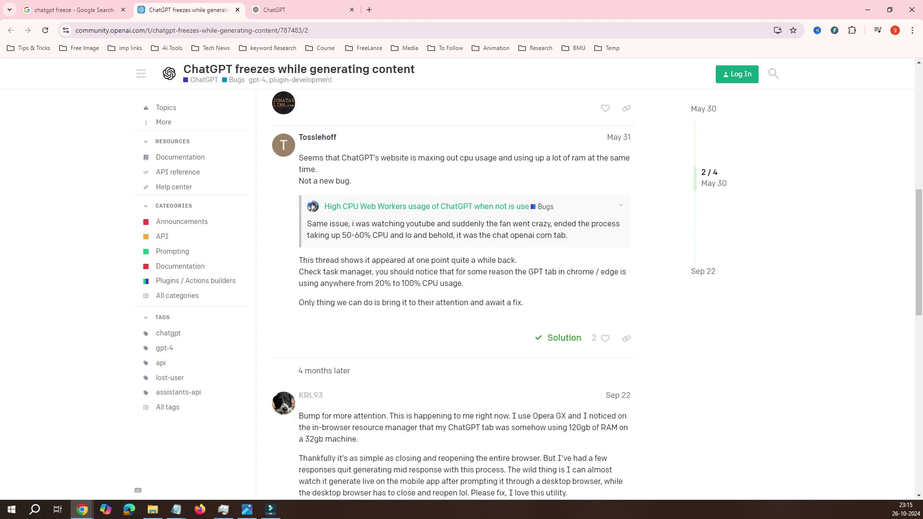
{"action": "scroll", "coordinate": [462, 289], "scroll_direction": "up", "scroll_amount": 5}
{"action": "right_click", "coordinate": [713, 509]}
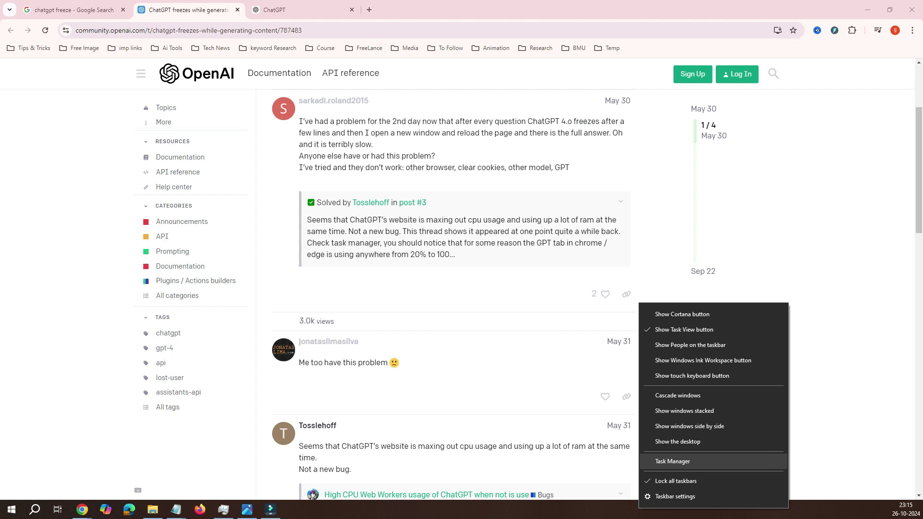
{"action": "left_click", "coordinate": [673, 461]}
{"action": "left_click", "coordinate": [458, 159]}
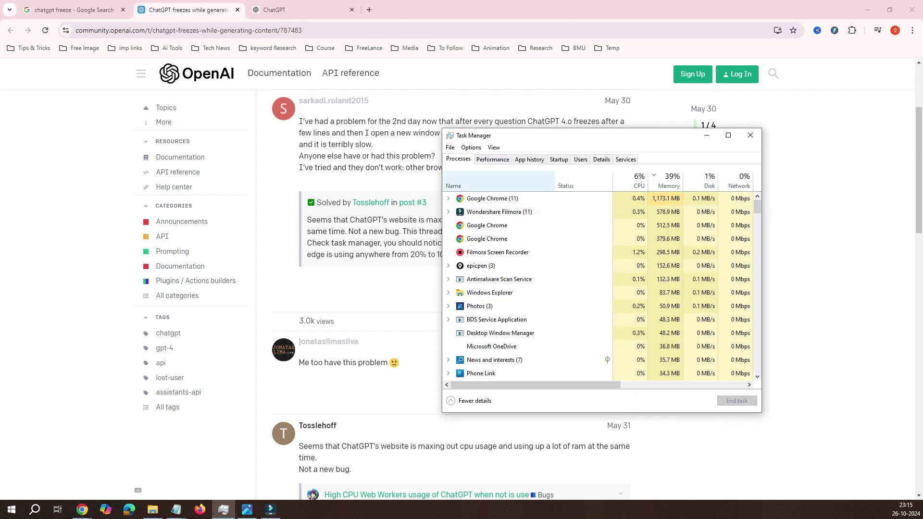
{"action": "left_click", "coordinate": [669, 180]}
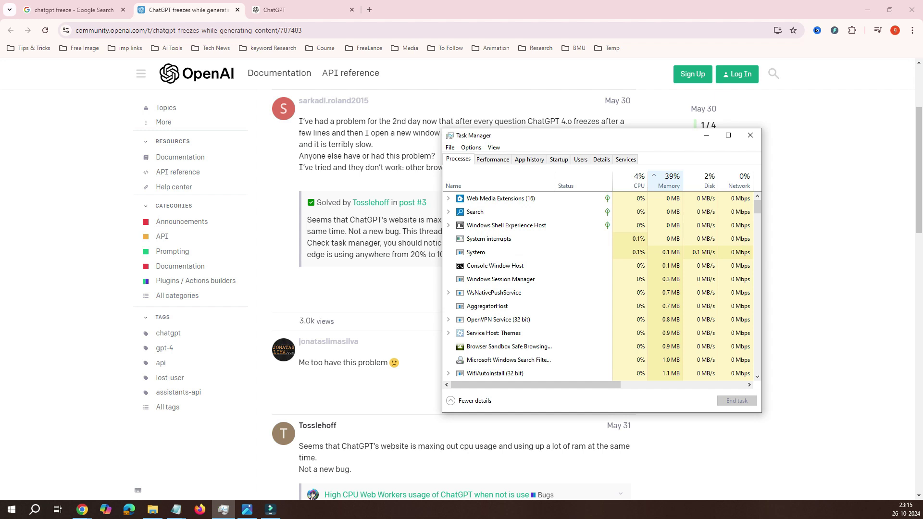
{"action": "left_click", "coordinate": [669, 181]}
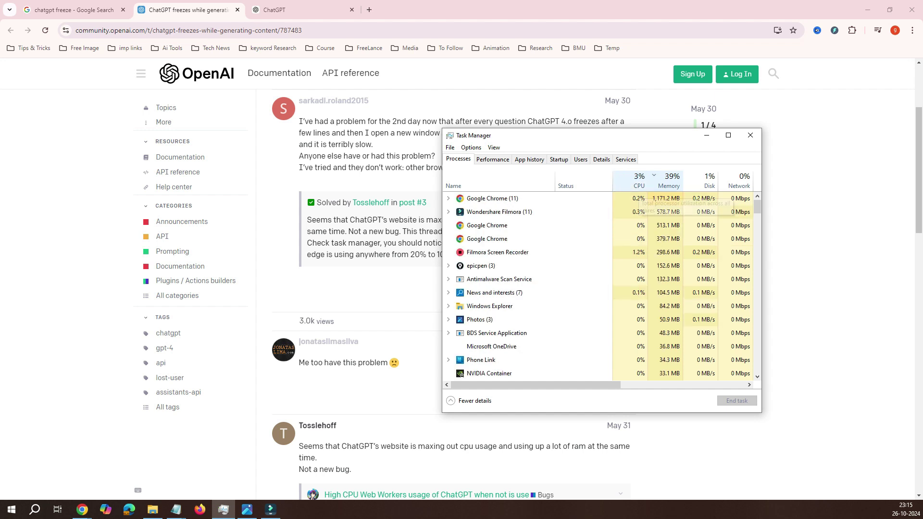
{"action": "key", "text": "ctrl+Tab"}
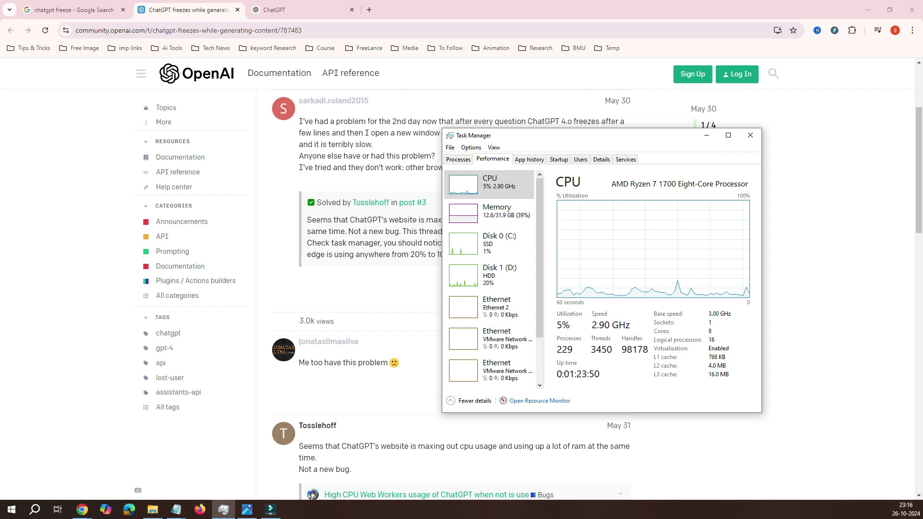
{"action": "key", "text": "Down"}
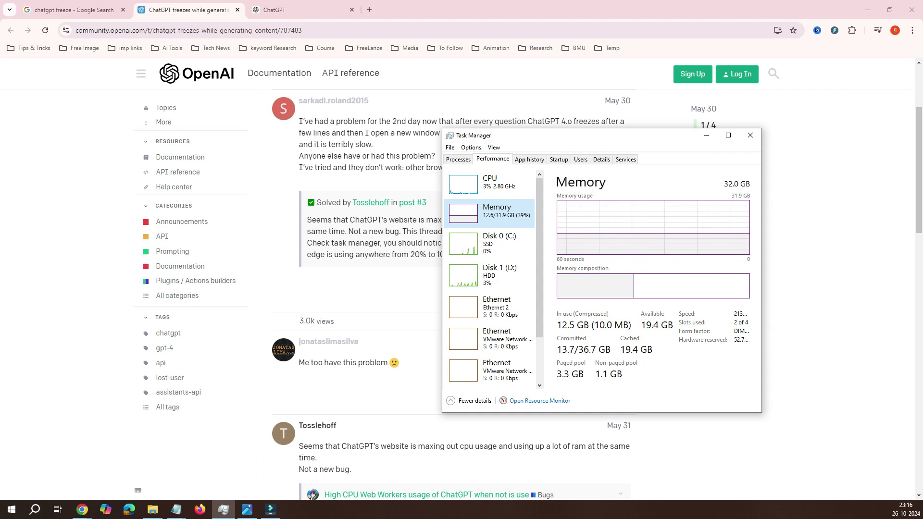
{"action": "left_click", "coordinate": [490, 242]}
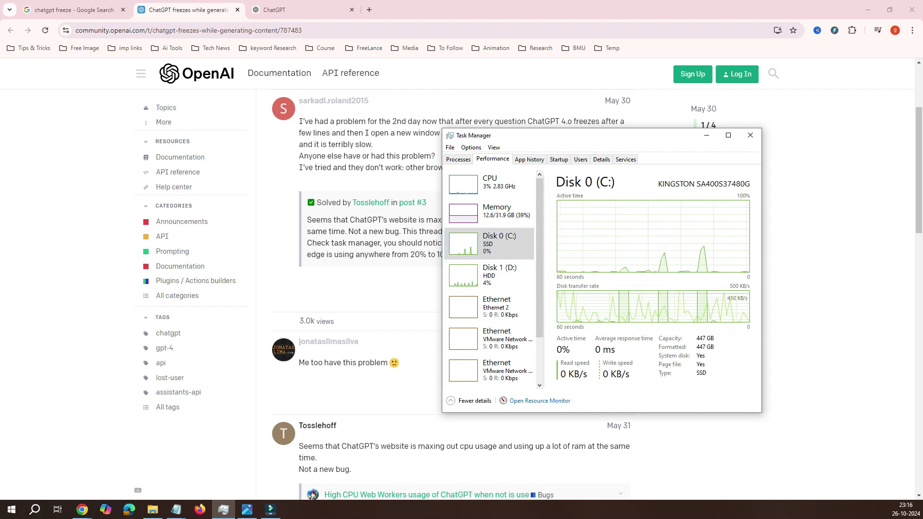
{"action": "left_click", "coordinate": [707, 136]}
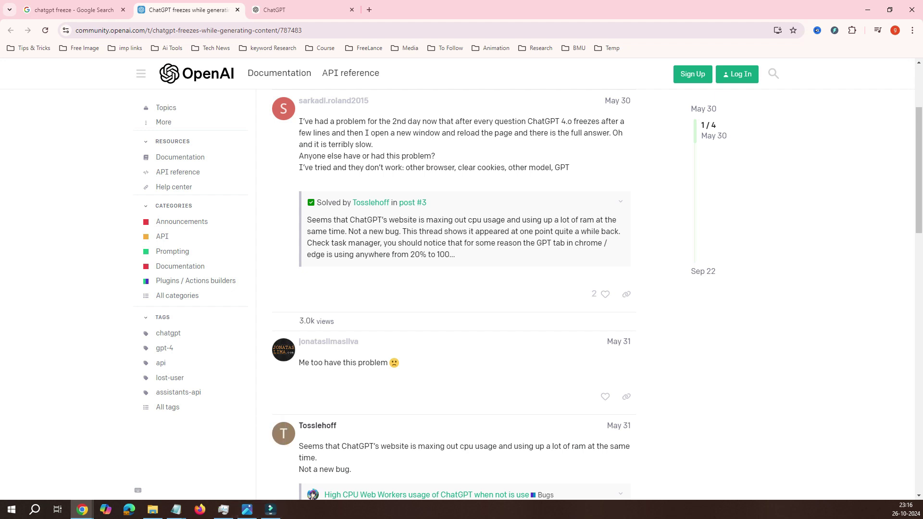
{"action": "left_click", "coordinate": [288, 10]}
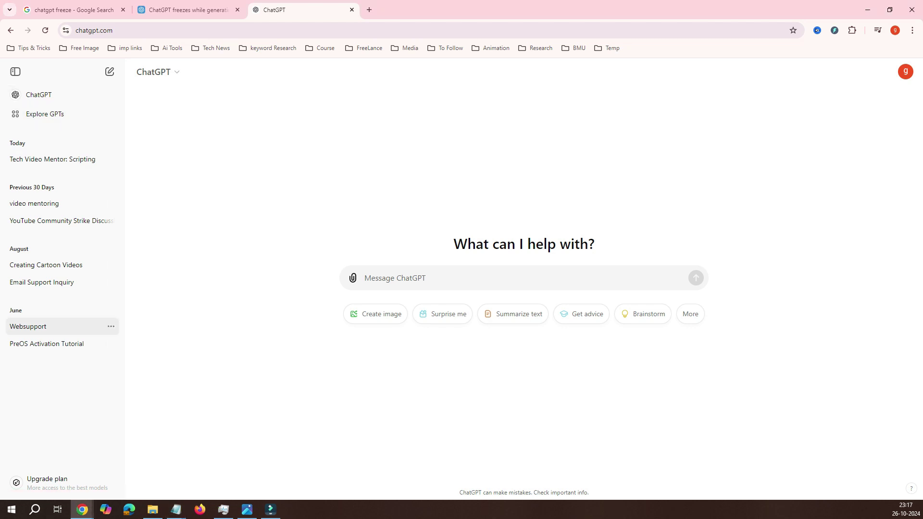
{"action": "left_click", "coordinate": [34, 204]}
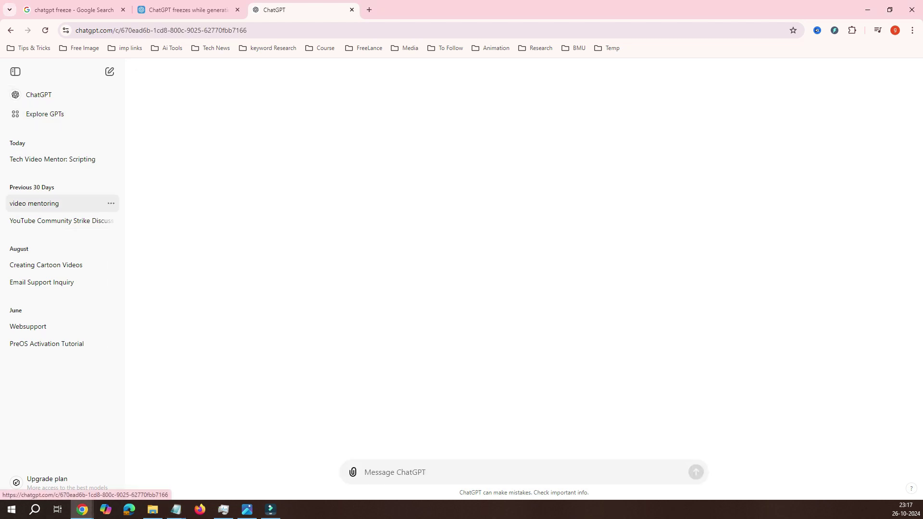
{"action": "left_click", "coordinate": [56, 221]}
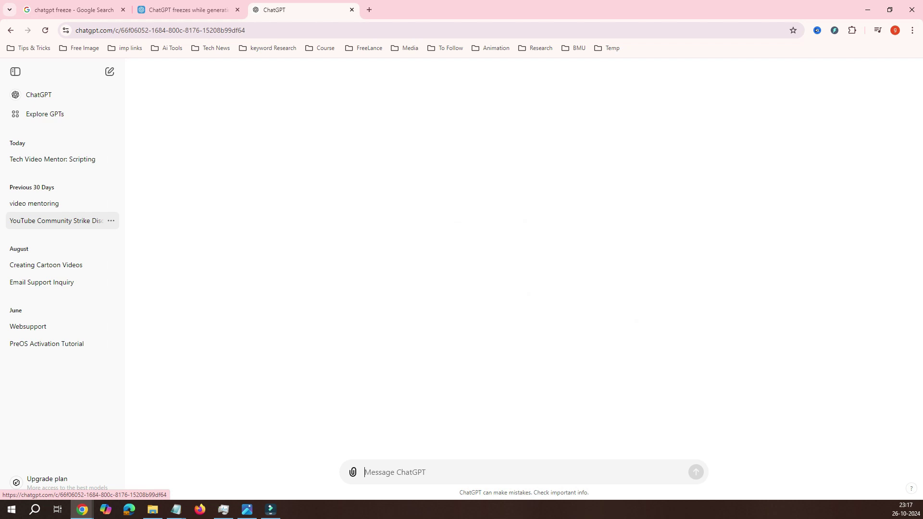
{"action": "left_click", "coordinate": [46, 265]}
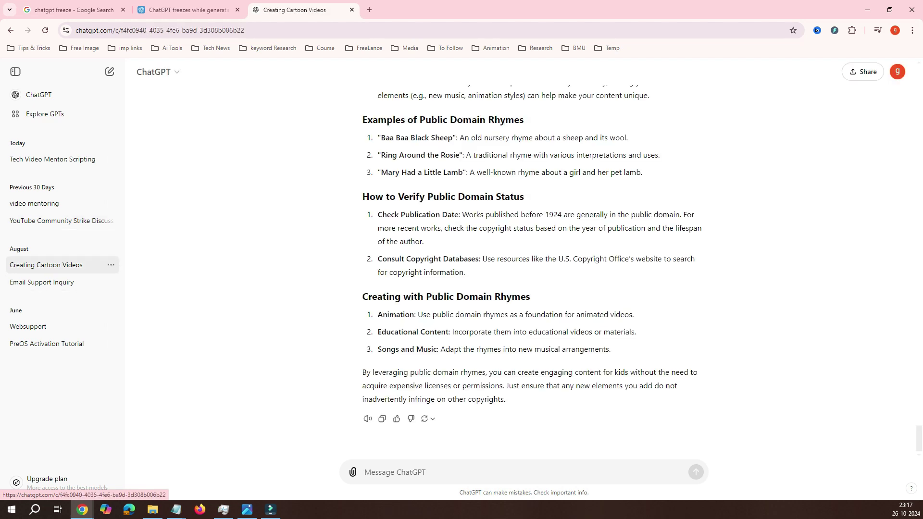
{"action": "left_click", "coordinate": [42, 281]}
{"action": "left_click", "coordinate": [29, 326]}
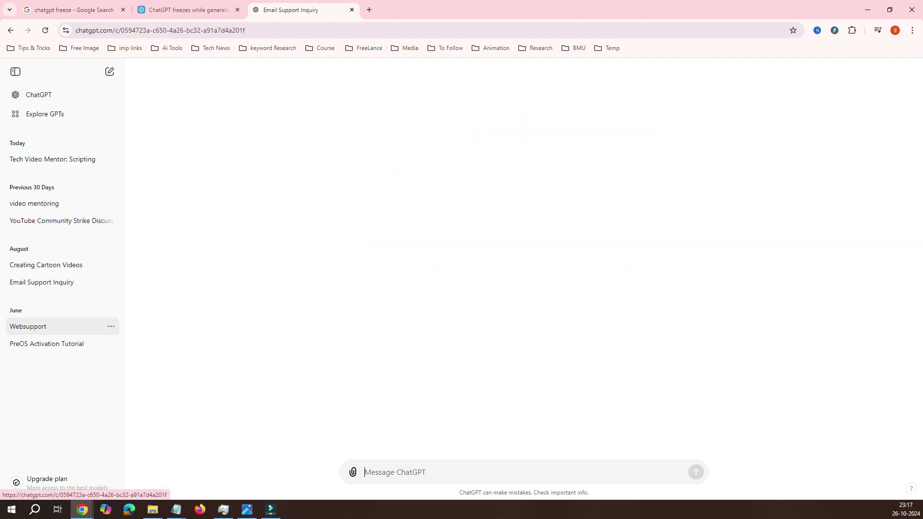
{"action": "left_click", "coordinate": [46, 265]}
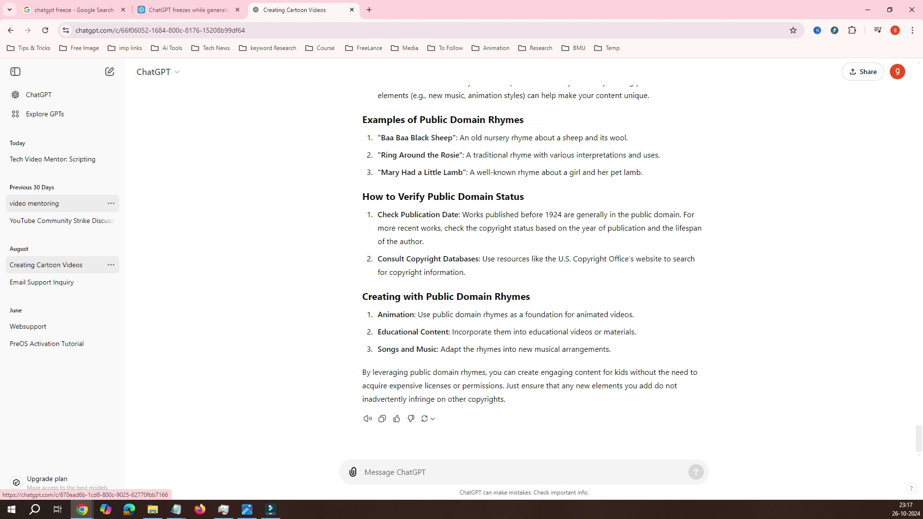
{"action": "left_click", "coordinate": [34, 204]}
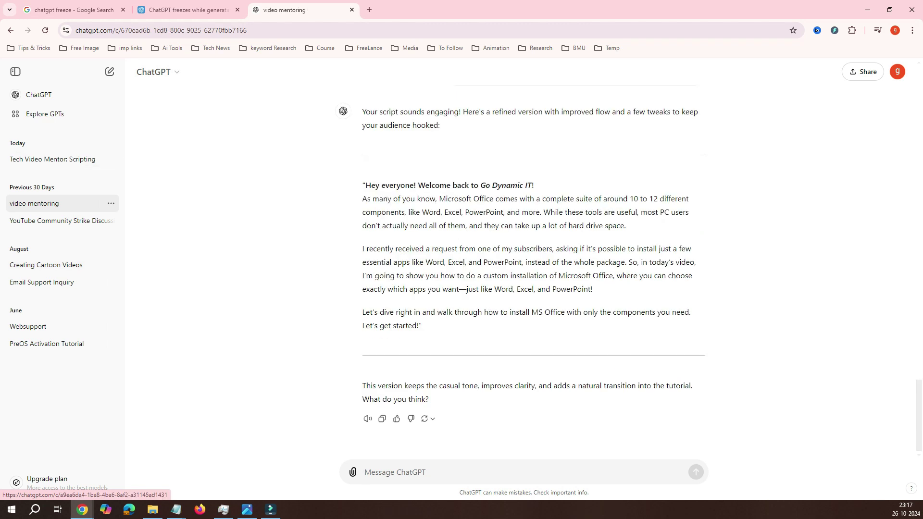
{"action": "left_click", "coordinate": [52, 159]}
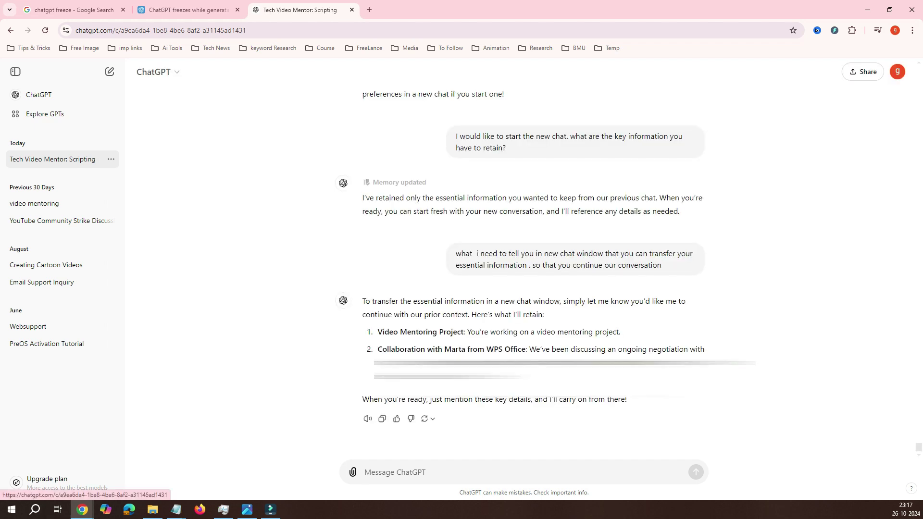
{"action": "scroll", "coordinate": [534, 289], "scroll_direction": "up", "scroll_amount": 5}
{"action": "scroll", "coordinate": [534, 289], "scroll_direction": "down", "scroll_amount": 2}
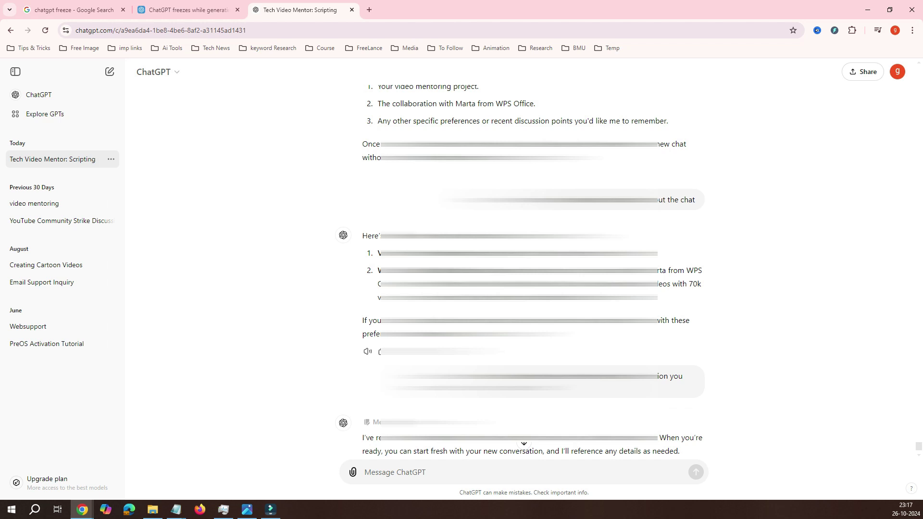
{"action": "scroll", "coordinate": [533, 288], "scroll_direction": "up", "scroll_amount": 2}
{"action": "scroll", "coordinate": [533, 288], "scroll_direction": "down", "scroll_amount": 5}
{"action": "scroll", "coordinate": [534, 289], "scroll_direction": "down", "scroll_amount": 3}
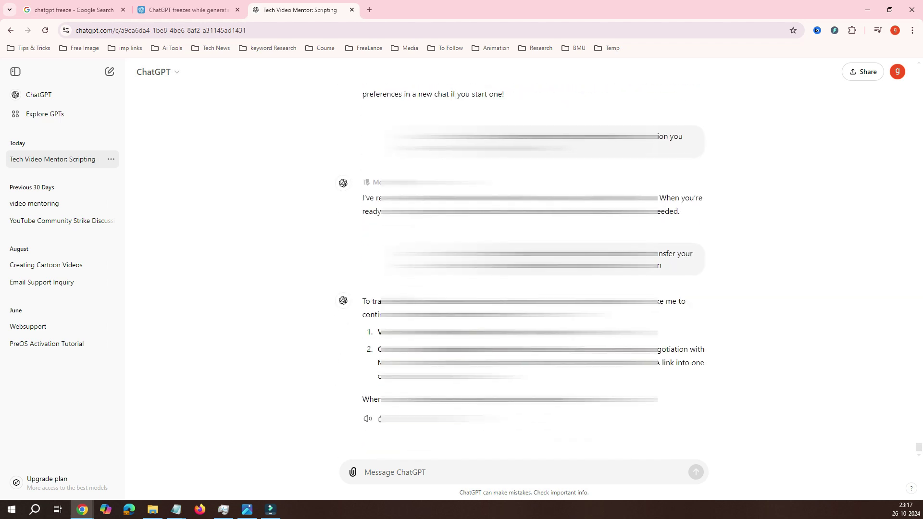
{"action": "scroll", "coordinate": [533, 289], "scroll_direction": "up", "scroll_amount": 5}
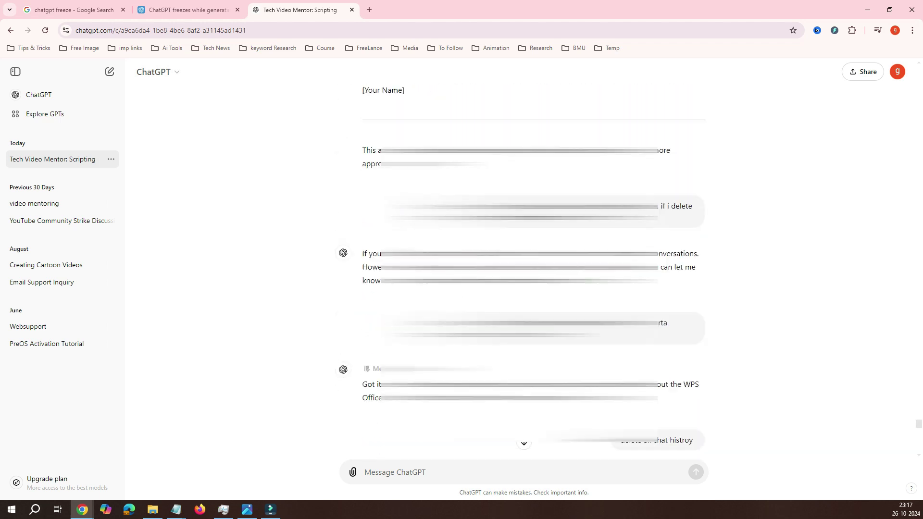
{"action": "scroll", "coordinate": [533, 288], "scroll_direction": "up", "scroll_amount": 5}
{"action": "scroll", "coordinate": [534, 289], "scroll_direction": "up", "scroll_amount": 5}
{"action": "scroll", "coordinate": [533, 289], "scroll_direction": "up", "scroll_amount": 4}
{"action": "scroll", "coordinate": [533, 289], "scroll_direction": "down", "scroll_amount": 5}
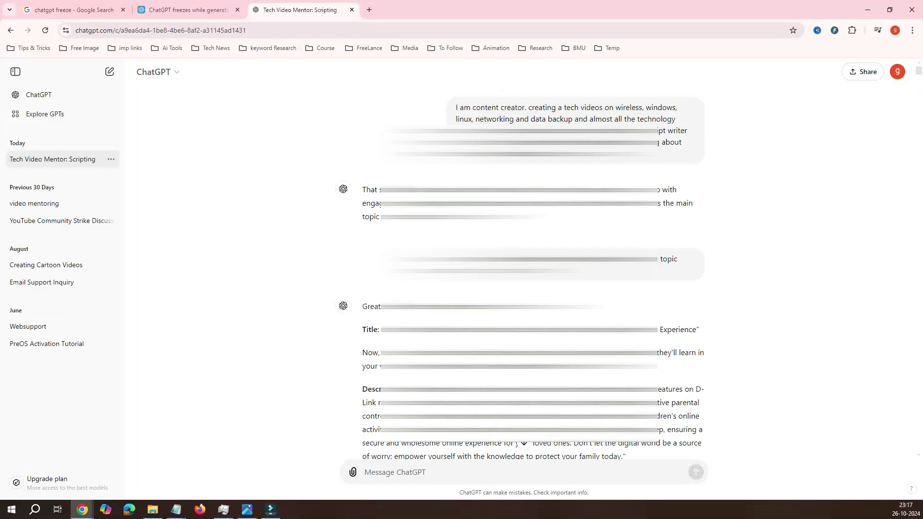
{"action": "scroll", "coordinate": [534, 288], "scroll_direction": "down", "scroll_amount": 5}
{"action": "scroll", "coordinate": [533, 289], "scroll_direction": "down", "scroll_amount": 5}
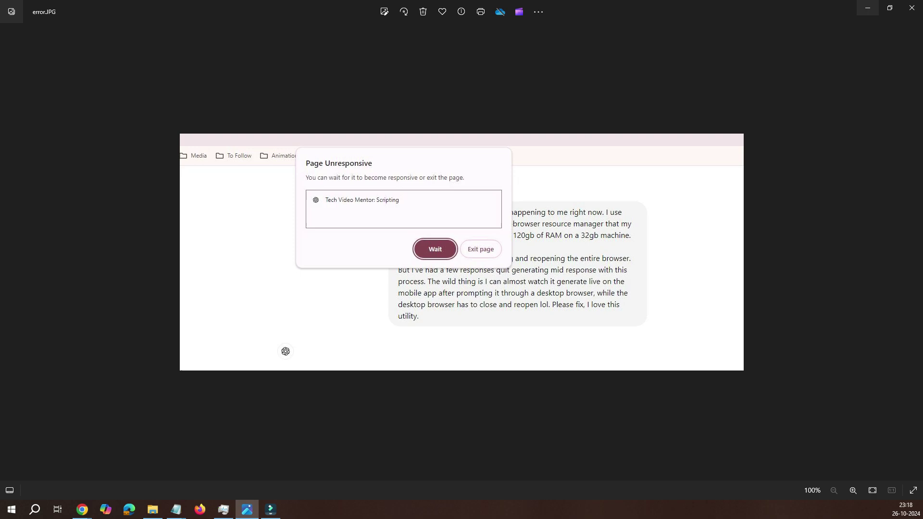
- Minimize the error.JPG 'Page Unresponsive' screenshot and switch to the Notepad notes
{"action": "left_click", "coordinate": [867, 8]}
{"action": "left_click", "coordinate": [176, 510]}
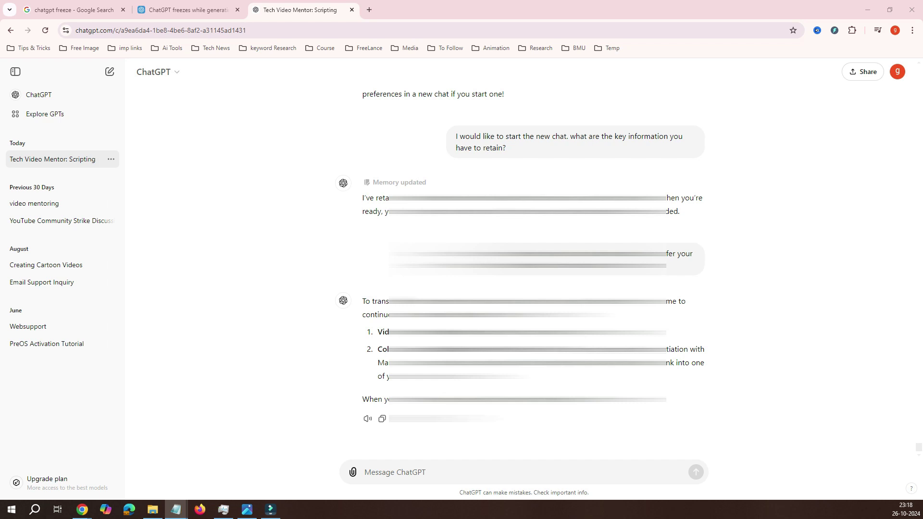
- Paste the long channel-intro paragraph into the message box and send it
{"action": "left_click", "coordinate": [82, 510]}
{"action": "type", "text": "Hello Everyone, welcome back to our channel go dynamic it. Now a days chat gpt is everyones computer or mobile phone. its been a very usefull tool. i also use chatgpt for my day in day one task. however, after having long converstaion with chatgpt. i have recently notice that chatgpt starting freezing. i dont to delete all my chat histroy to make it lighter. howerver, i have found a workaround which can help to comeout from freezing chattig window."}
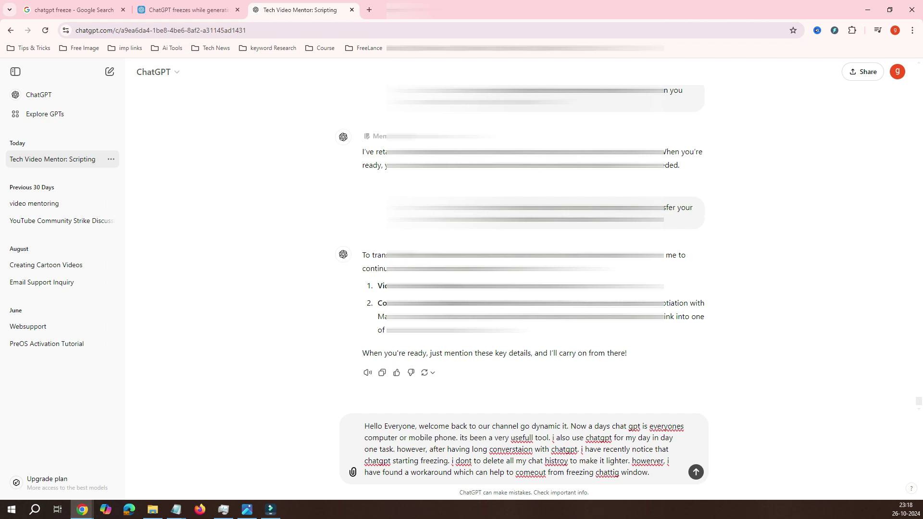
{"action": "key", "text": "Return"}
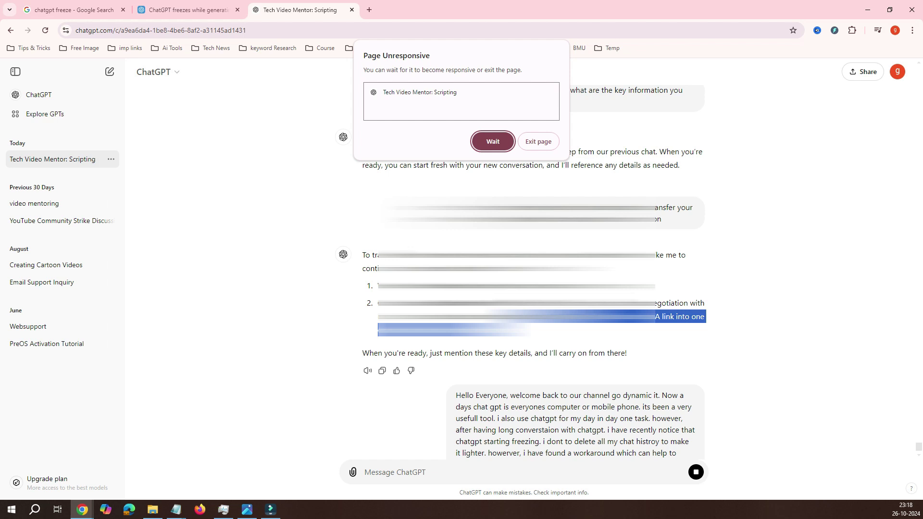
{"action": "key", "text": "ctrl+shift+Escape"}
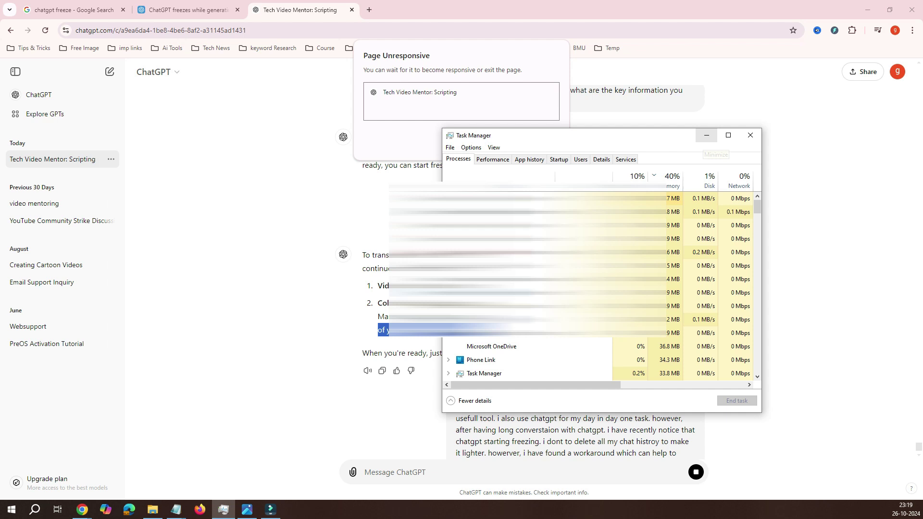
- Minimize Task Manager after reviewing processes, with Chrome using about 1.6 GB
{"action": "left_click", "coordinate": [706, 135]}
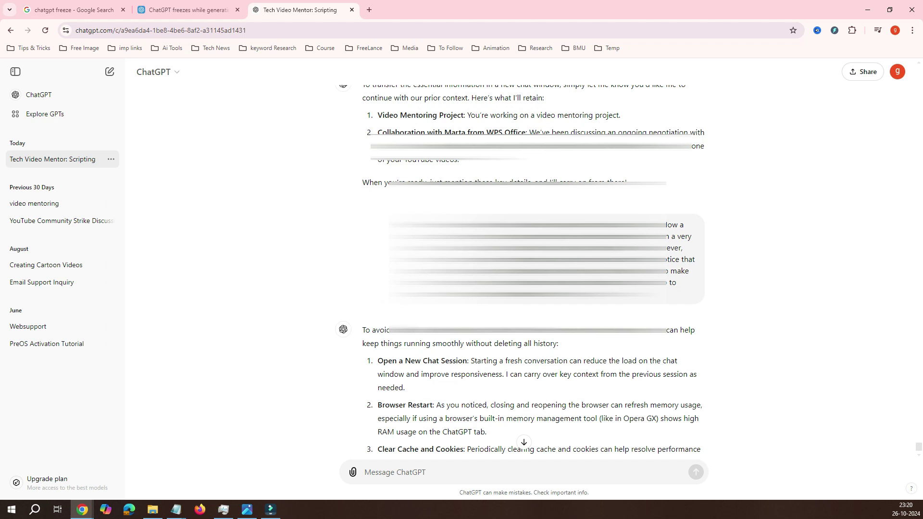
{"action": "scroll", "coordinate": [524, 361], "scroll_direction": "down", "scroll_amount": 2}
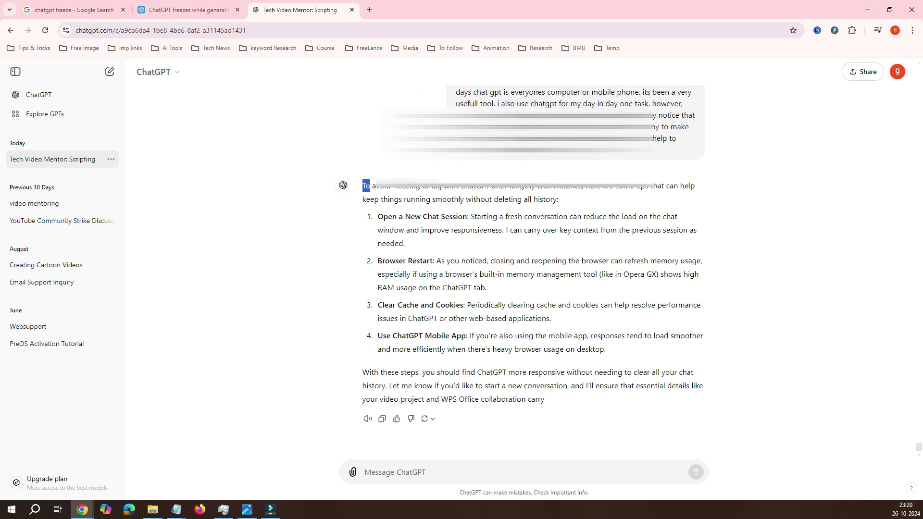
{"action": "mouse_move", "coordinate": [362, 185]}
{"action": "left_mouse_down"}
{"action": "mouse_move", "coordinate": [559, 199]}
{"action": "mouse_move", "coordinate": [559, 230]}
{"action": "left_mouse_up"}
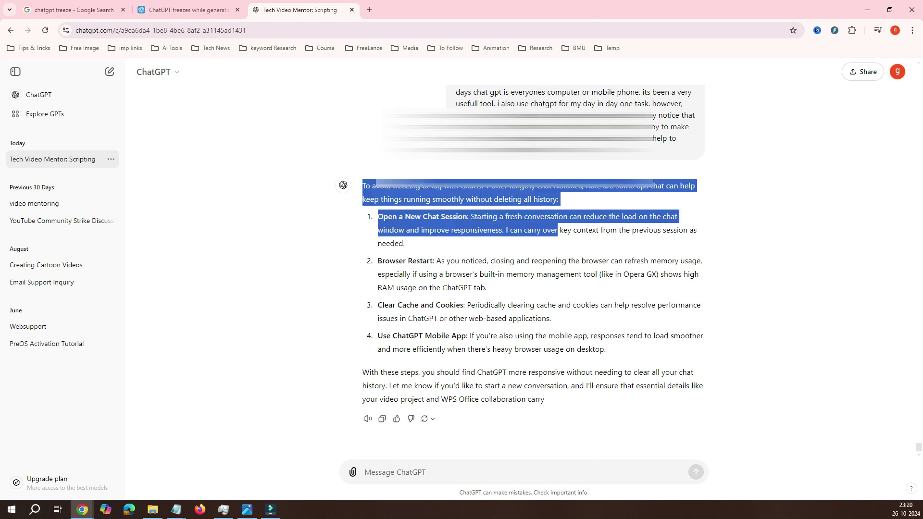
- Highlight and review the freezing-tips reply: new session, browser restart, clearing cache
{"action": "left_click", "coordinate": [373, 173]}
{"action": "left_click_drag", "start_coordinate": [507, 185], "coordinate": [558, 199]}
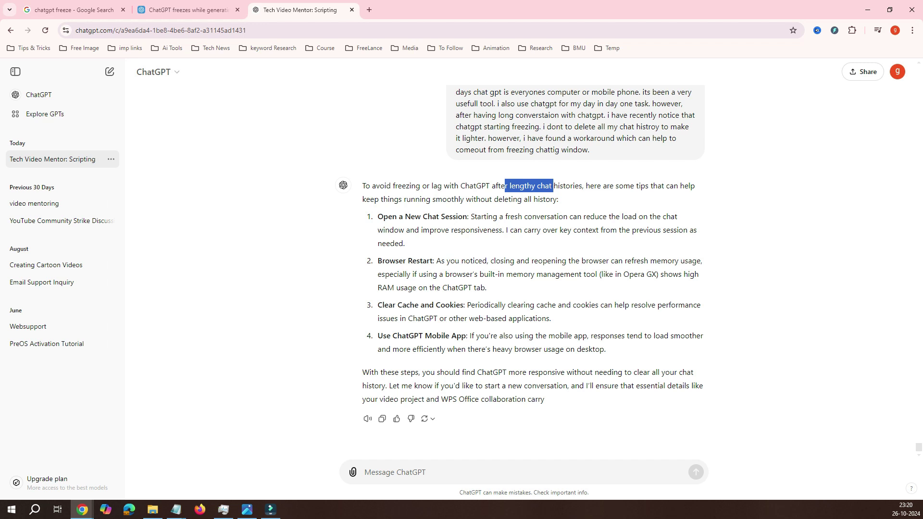
{"action": "left_click", "coordinate": [516, 171]}
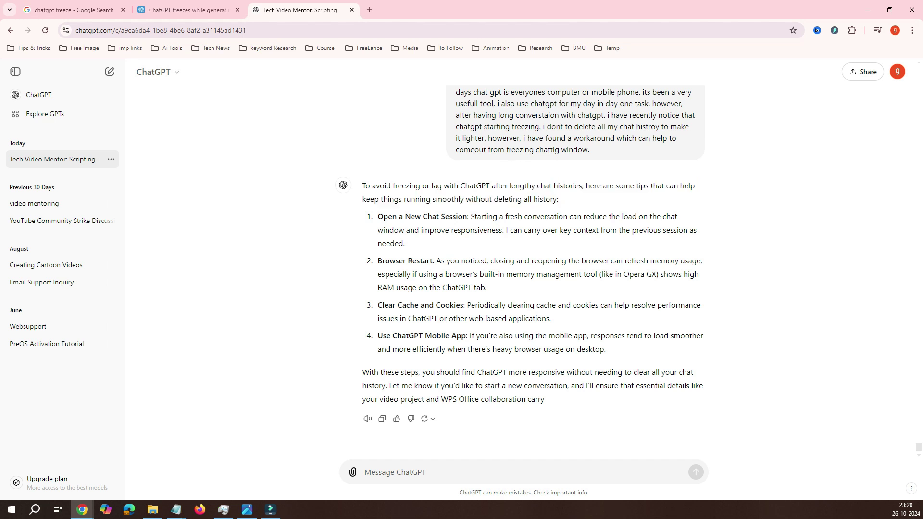
{"action": "left_click_drag", "start_coordinate": [544, 399], "coordinate": [375, 173]}
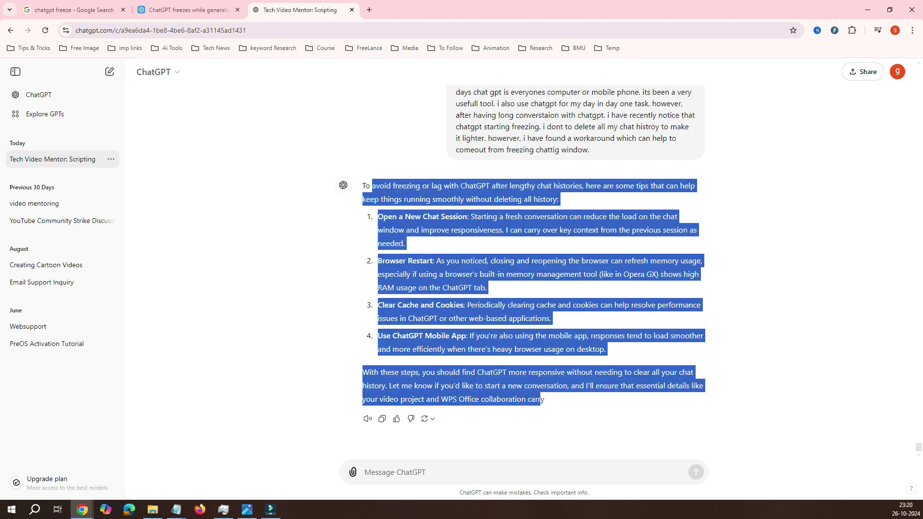
{"action": "left_click", "coordinate": [382, 170]}
{"action": "left_click_drag", "start_coordinate": [545, 399], "coordinate": [393, 185]}
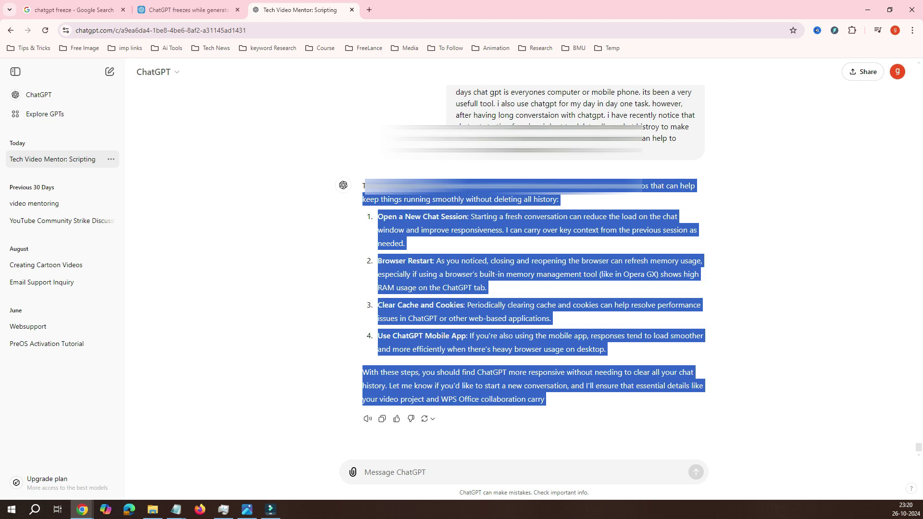
{"action": "scroll", "coordinate": [523, 360], "scroll_direction": "up", "scroll_amount": 3}
{"action": "left_click", "coordinate": [393, 329]}
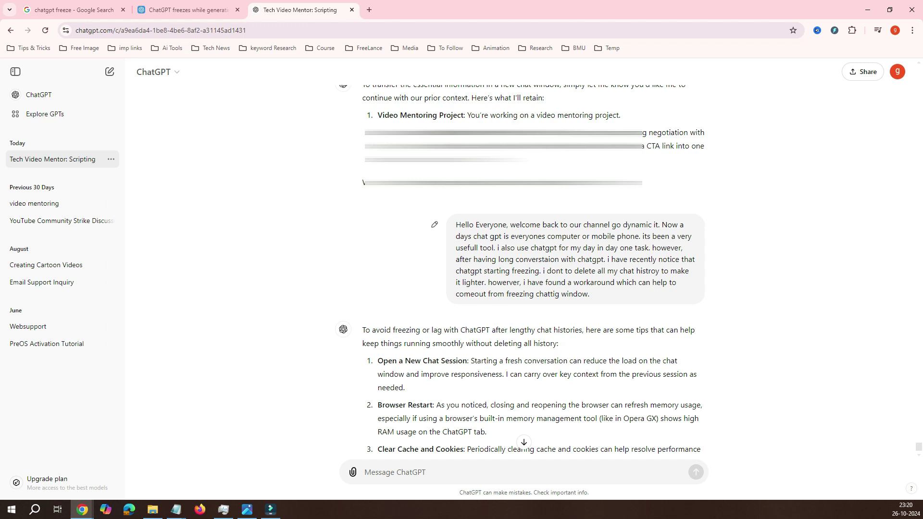
{"action": "left_click", "coordinate": [175, 510]}
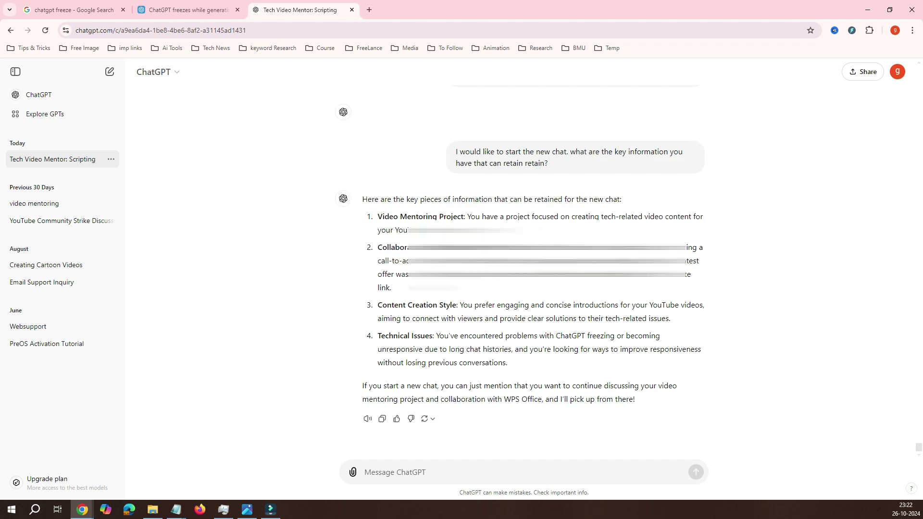
- Highlight the retained-info headings, including Video Mentoring Project, Content Creation Style and Technical Issues
{"action": "left_click_drag", "start_coordinate": [380, 216], "coordinate": [463, 217]}
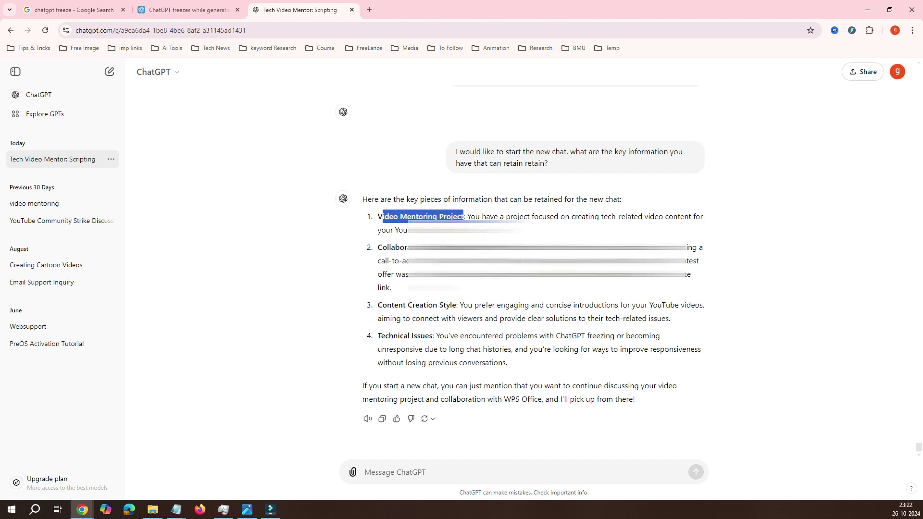
{"action": "left_click_drag", "start_coordinate": [378, 248], "coordinate": [591, 247]}
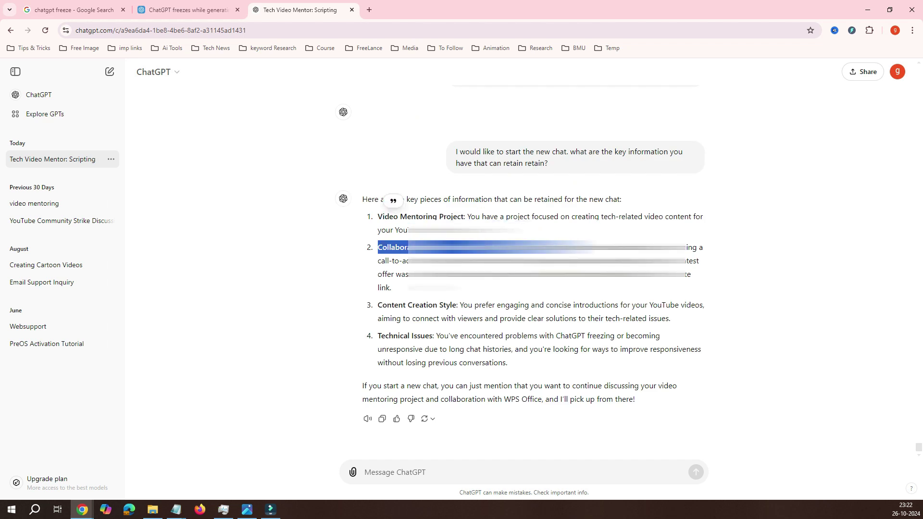
{"action": "left_click_drag", "start_coordinate": [378, 305], "coordinate": [458, 305]}
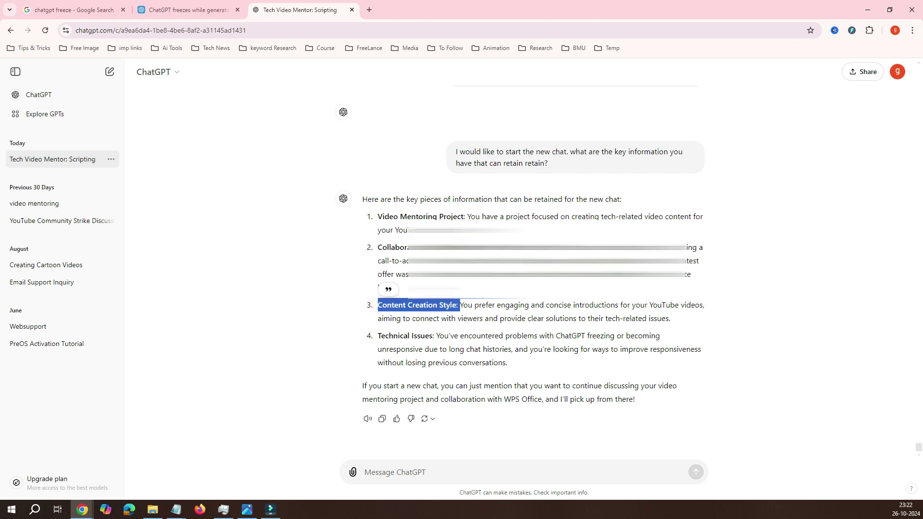
{"action": "left_click_drag", "start_coordinate": [378, 336], "coordinate": [433, 336]}
{"action": "left_click", "coordinate": [404, 375]}
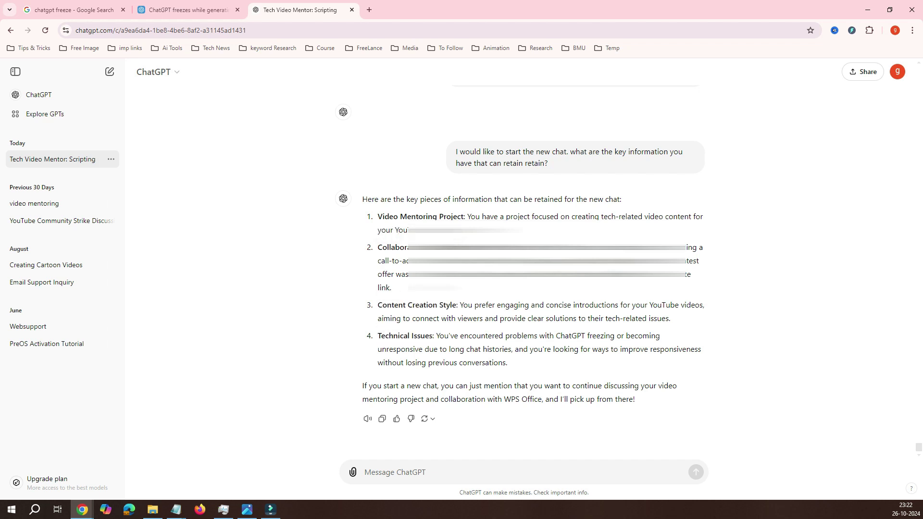
{"action": "left_click_drag", "start_coordinate": [465, 216], "coordinate": [378, 216]}
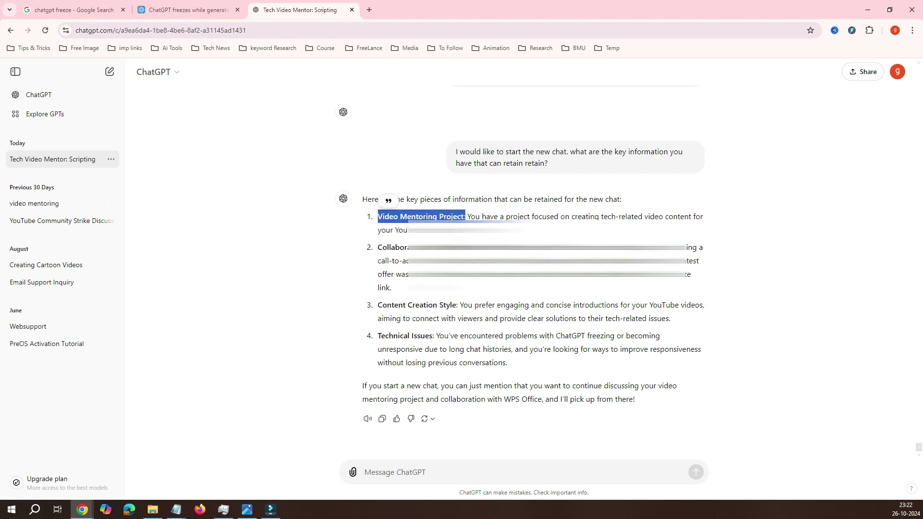
{"action": "right_click", "coordinate": [379, 216]}
{"action": "left_click", "coordinate": [403, 230]}
{"action": "left_click_drag", "start_coordinate": [378, 336], "coordinate": [433, 336]}
- Ask ChatGPT to keep the key information and review its 'Memory updated' confirmation
{"action": "left_click", "coordinate": [505, 471]}
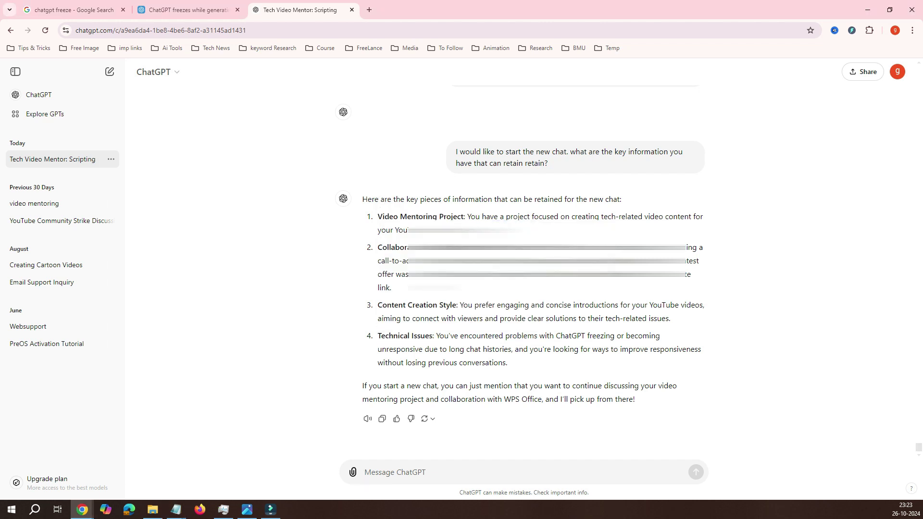
{"action": "type", "text": "keep a"}
{"action": "type", "text": "bove info ke"}
{"action": "type", "text": "y information wit"}
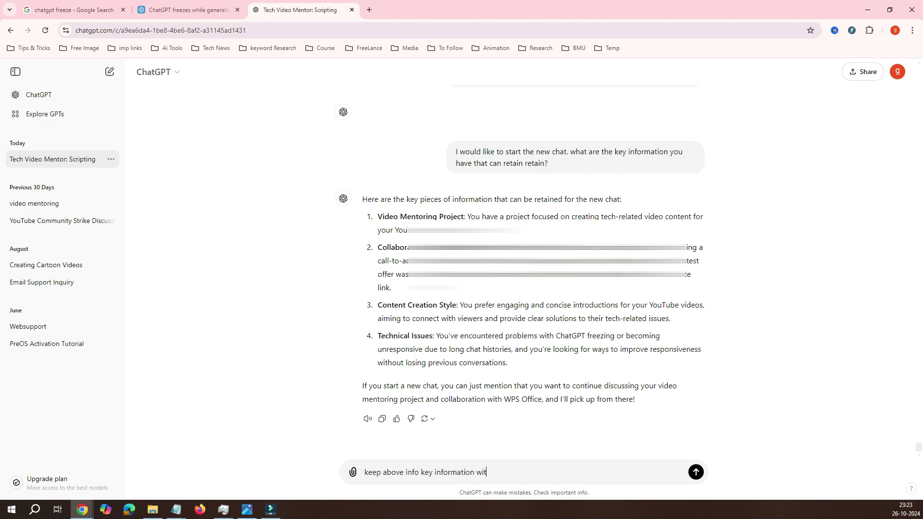
{"action": "type", "text": "h you.. will a"}
{"action": "type", "text": "sk this in new chat window"}
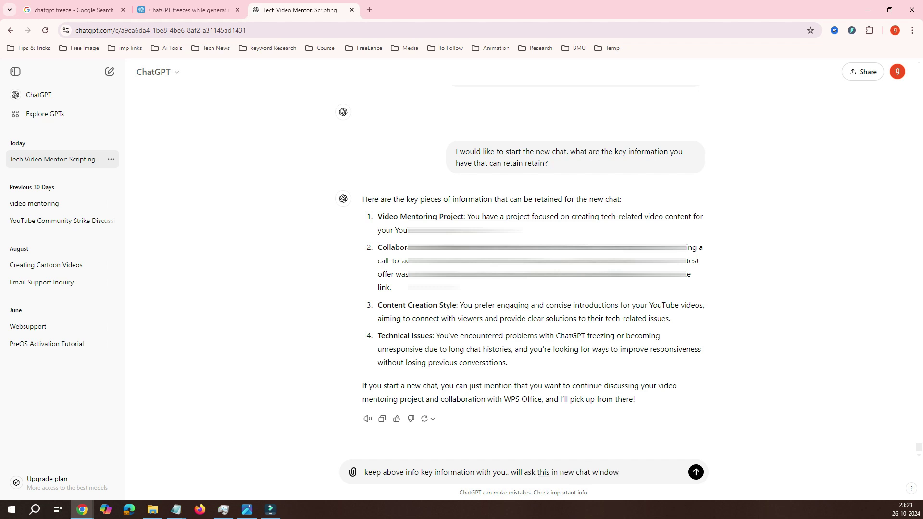
{"action": "key", "text": "Return"}
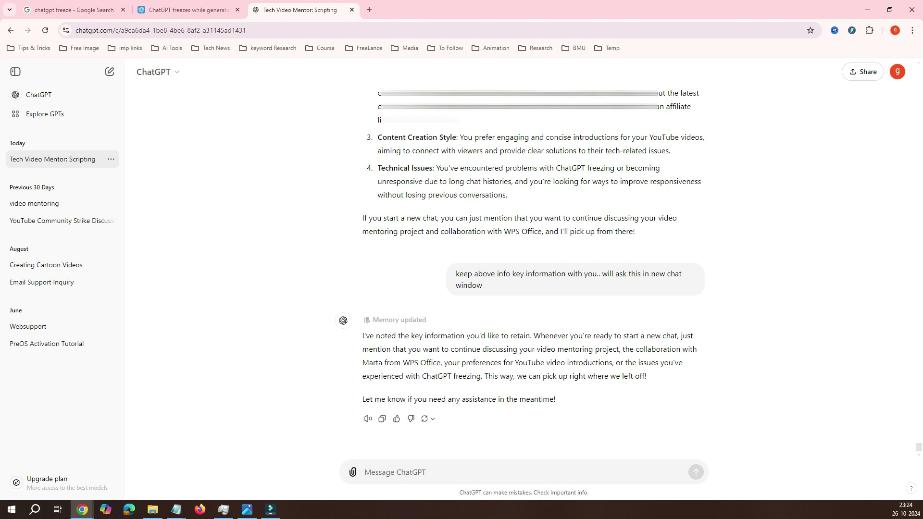
{"action": "left_click_drag", "start_coordinate": [646, 376], "coordinate": [364, 321]}
{"action": "left_click", "coordinate": [433, 274]}
- In a new chat, paste and send the request naming it 'Tech Video Mentor: Scripting 01'
{"action": "left_click", "coordinate": [44, 95]}
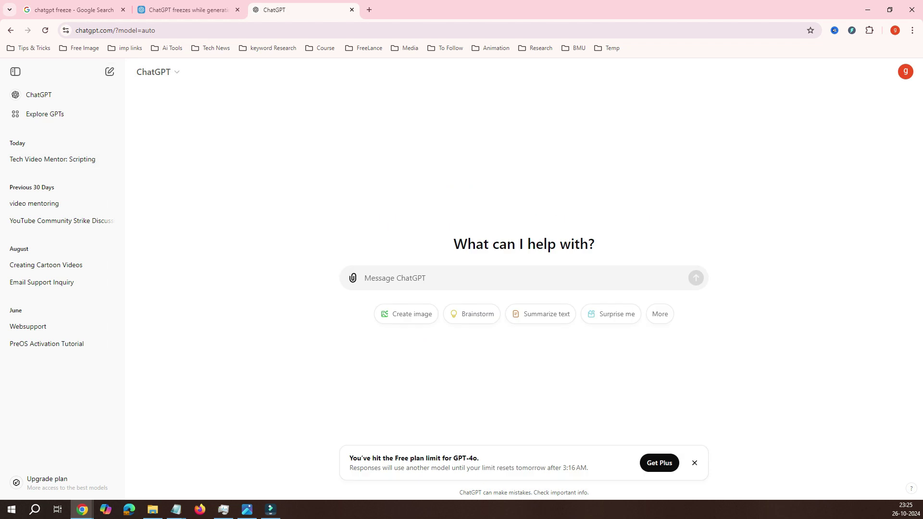
{"action": "left_click", "coordinate": [176, 510]}
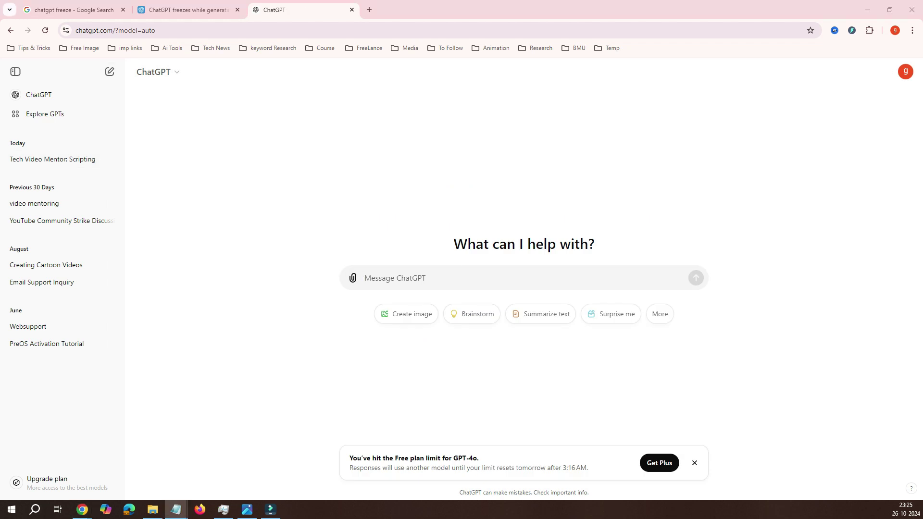
{"action": "right_click", "coordinate": [406, 278]}
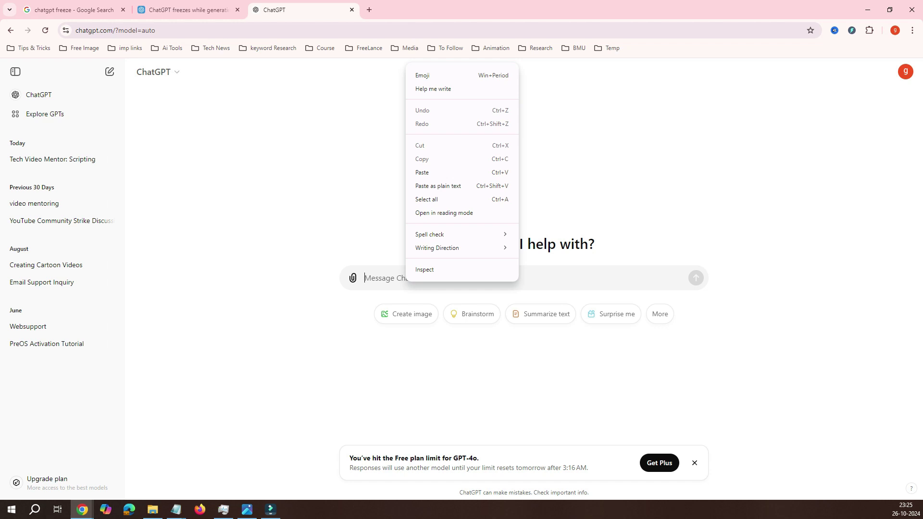
{"action": "left_click", "coordinate": [433, 172]}
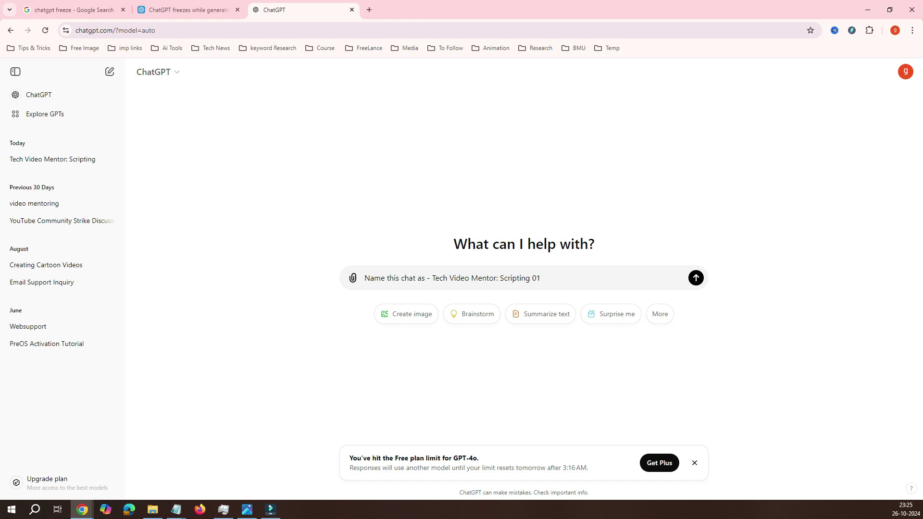
{"action": "key", "text": "shift+Left"}
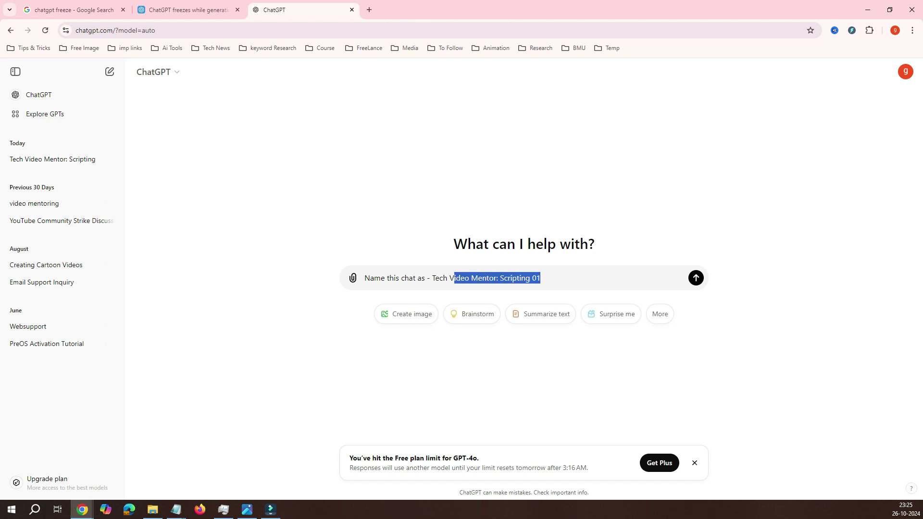
{"action": "key", "text": "Return"}
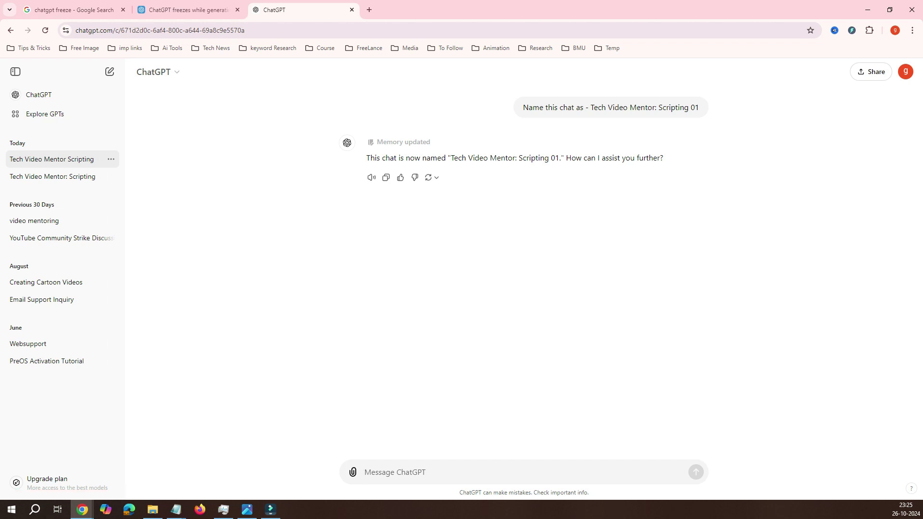
- Send the key project info list, then confirm ChatGPT remembers the collaborator
{"action": "key", "text": "alt+Tab"}
{"action": "key", "text": "alt+Tab"}
{"action": "key", "text": "ctrl+v"}
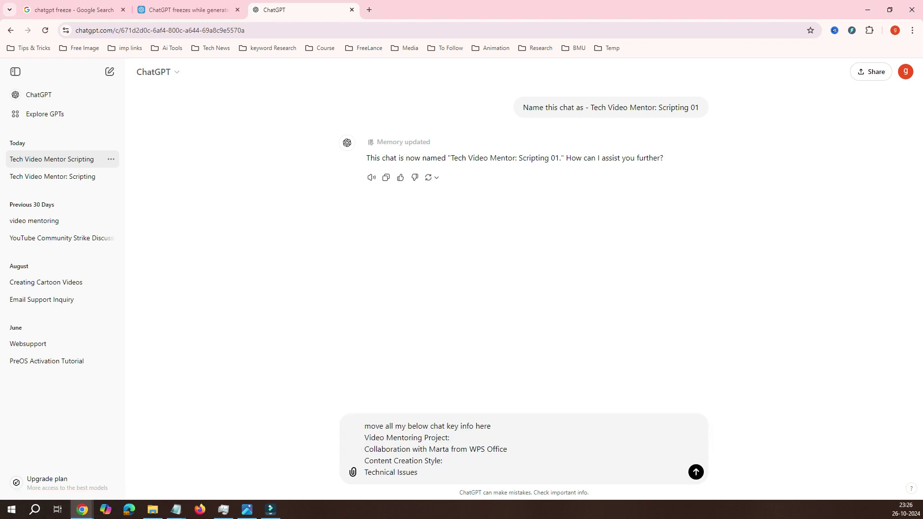
{"action": "key", "text": "ctrl+shift+Left"}
{"action": "key", "text": "ctrl+shift+Left"}
{"action": "key", "text": "ctrl+shift+Left"}
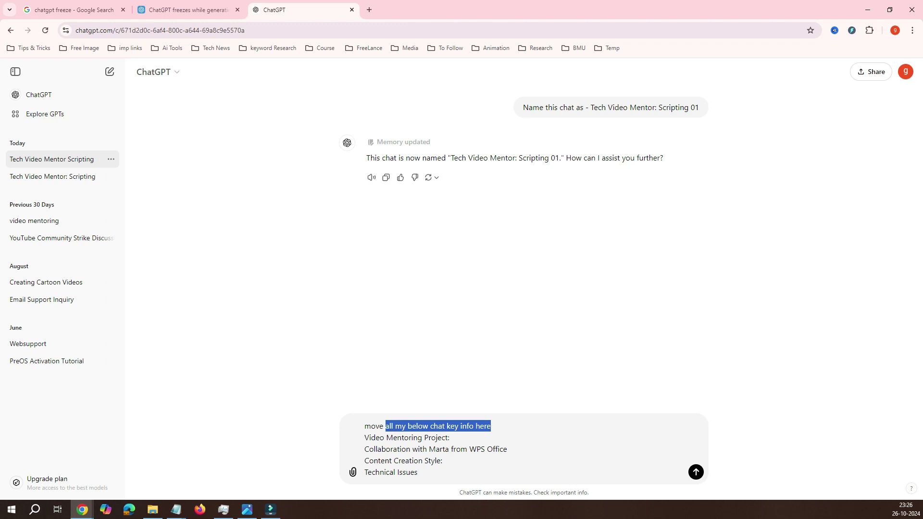
{"action": "key", "text": "Down"}
{"action": "key", "text": "Return"}
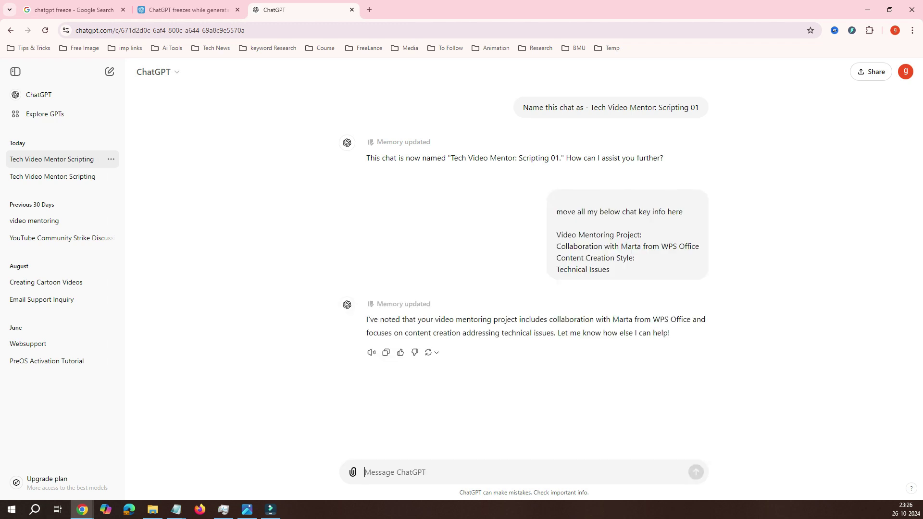
{"action": "type", "text": "do you remember marta"}
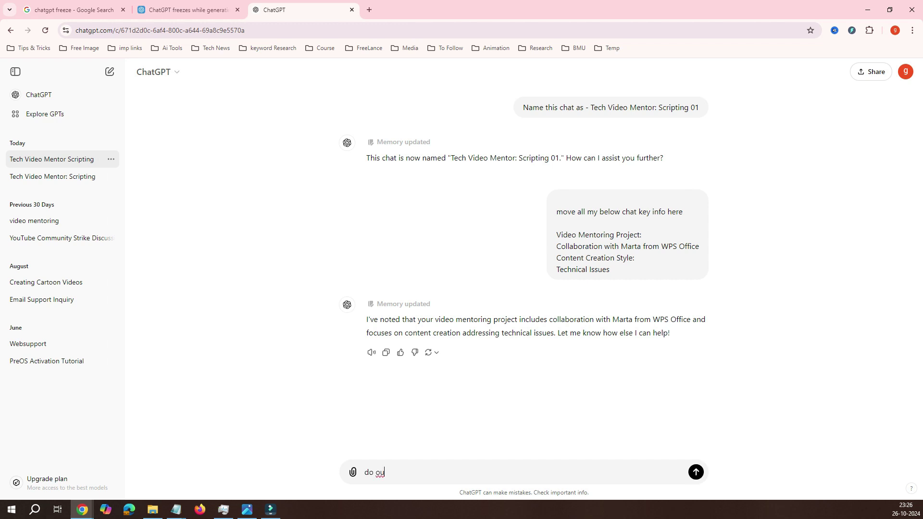
{"action": "key", "text": "Return"}
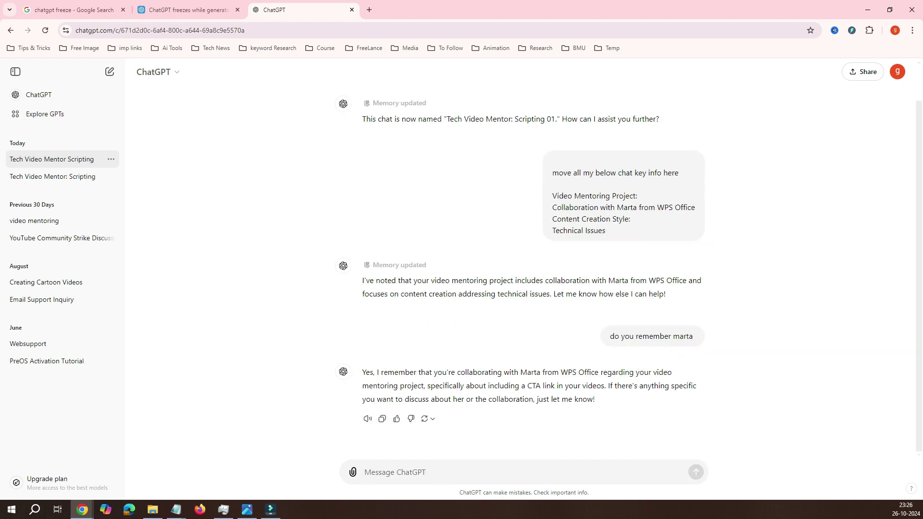
{"action": "left_click_drag", "start_coordinate": [595, 399], "coordinate": [363, 372]}
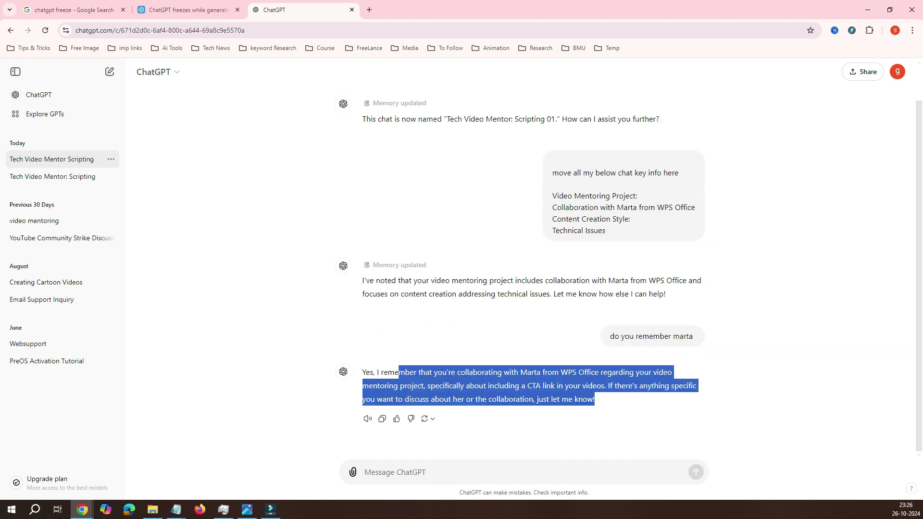
- Send the intro draft for refinement, copy the refined script, and reopen the original chat
{"action": "key", "text": "alt+Tab"}
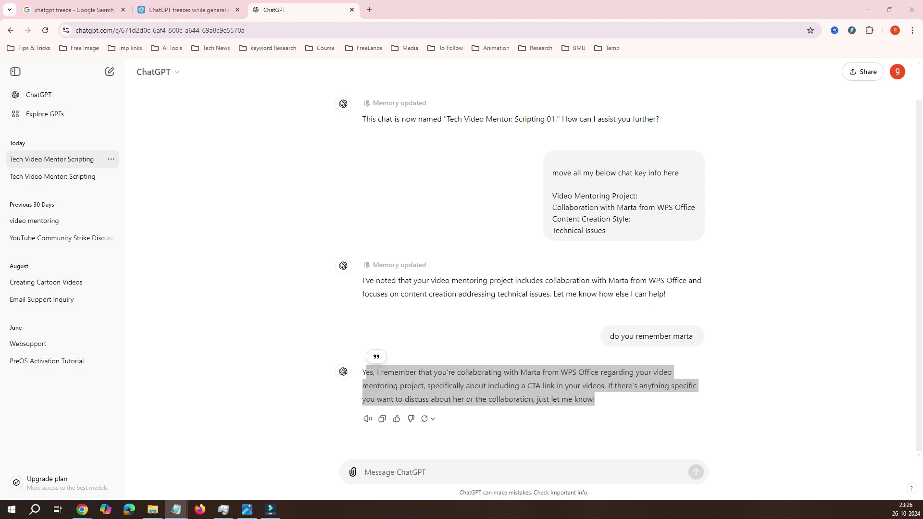
{"action": "key", "text": "alt+Tab"}
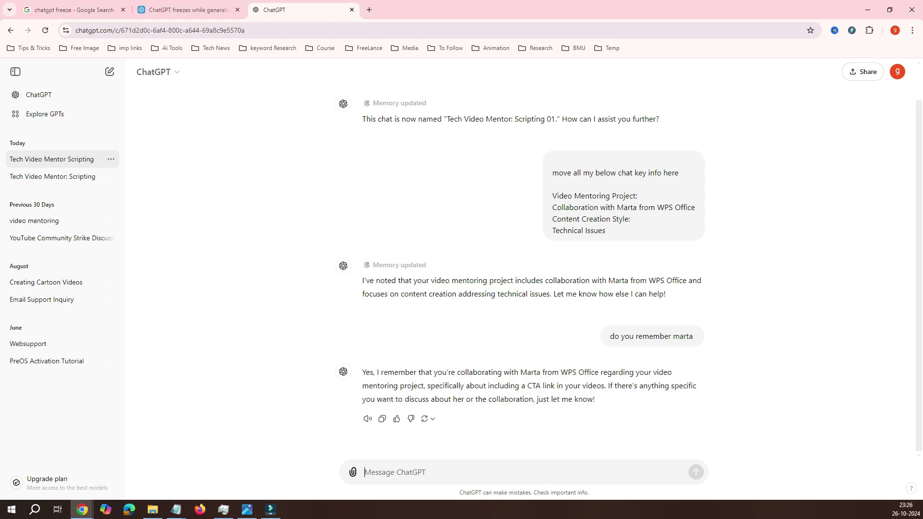
{"action": "key", "text": "ctrl+v"}
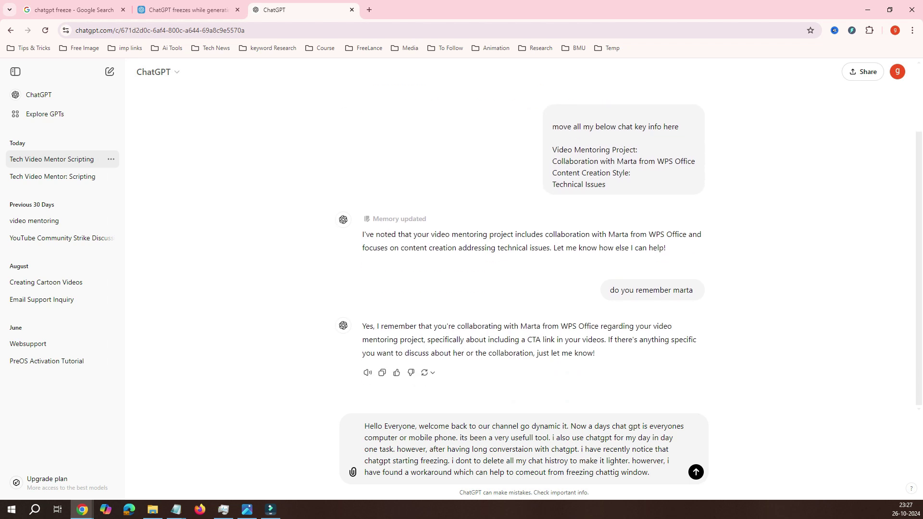
{"action": "key", "text": "Return"}
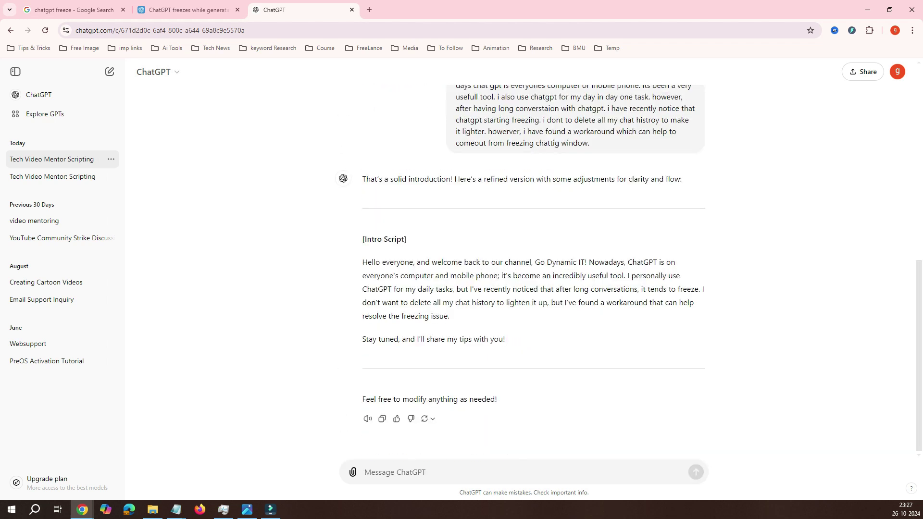
{"action": "left_click_drag", "start_coordinate": [362, 262], "coordinate": [505, 339]}
{"action": "key", "text": "ctrl+c"}
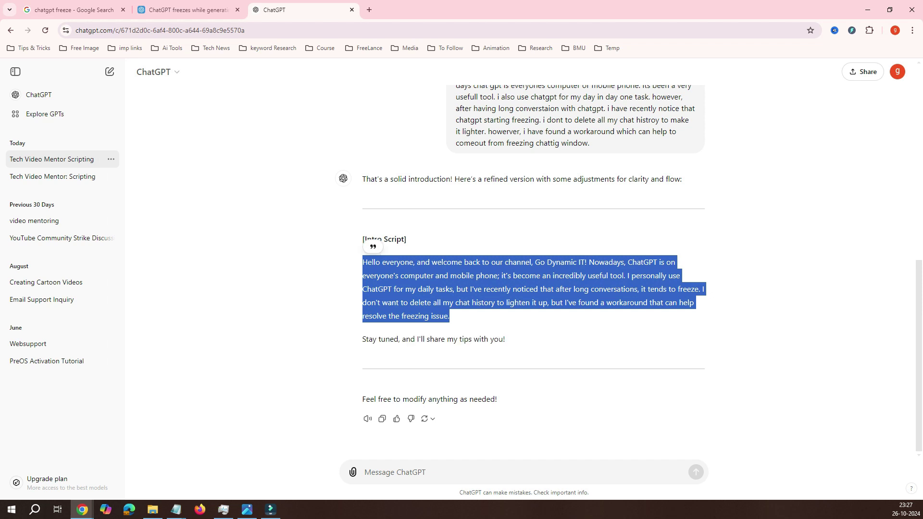
{"action": "left_click", "coordinate": [368, 242]}
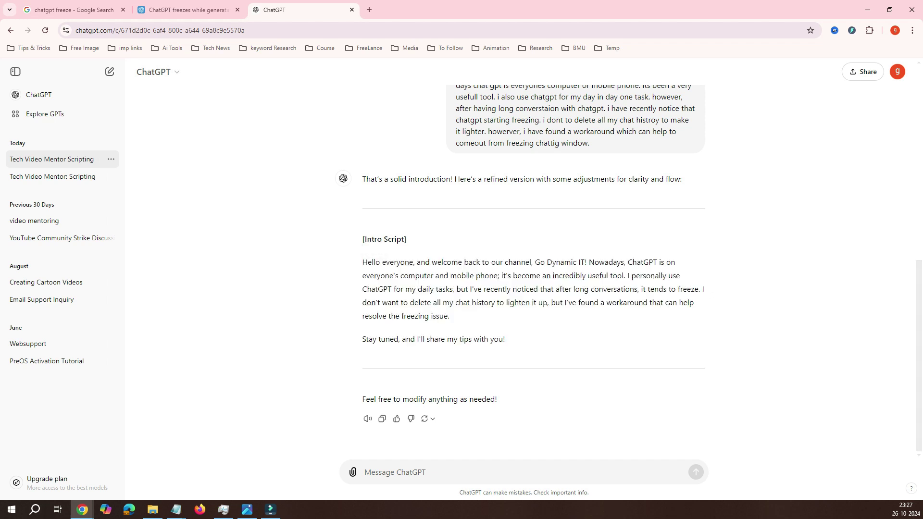
{"action": "left_click", "coordinate": [52, 175]}
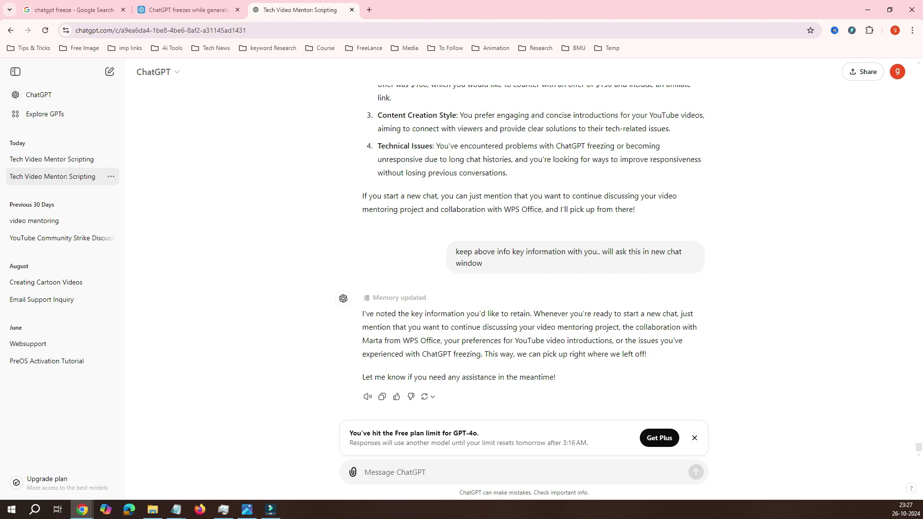
- Send 'hi there' in the new Tech Video Mentor Scripting chat and in the original chat
{"action": "left_click", "coordinate": [52, 160]}
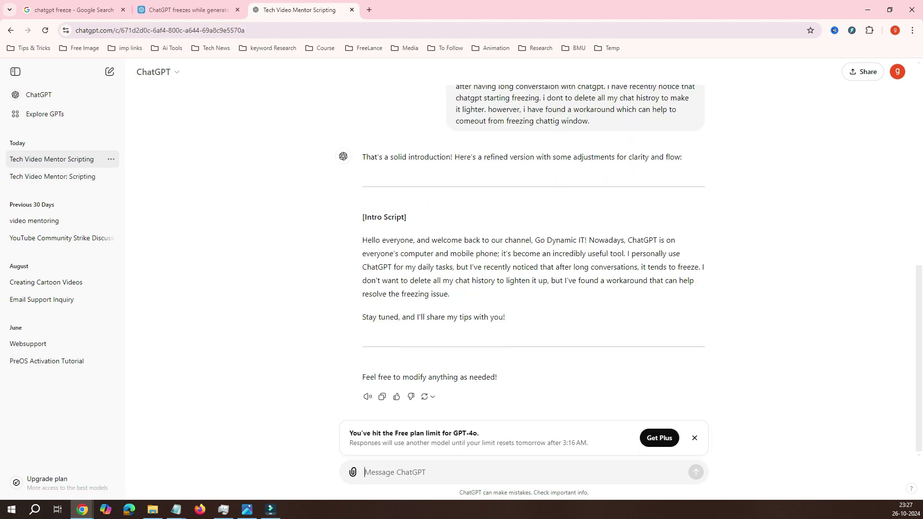
{"action": "type", "text": "hi there"}
{"action": "key", "text": "Return"}
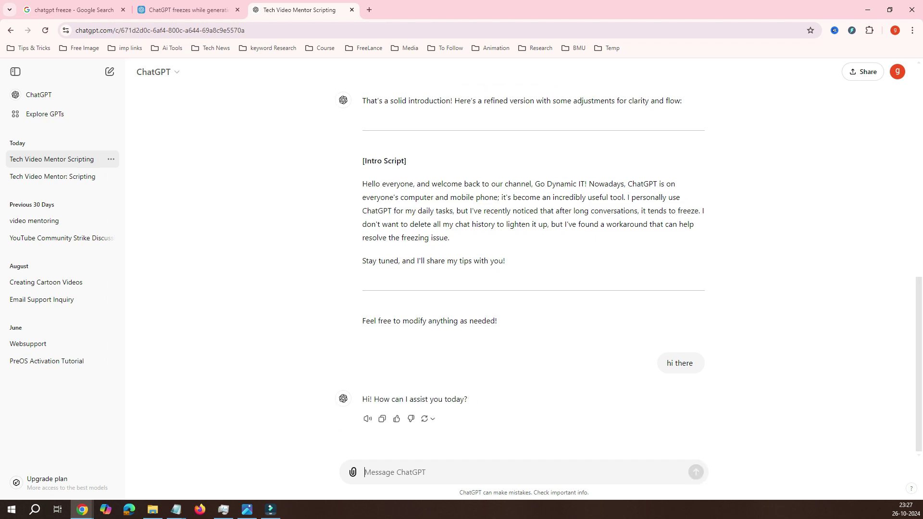
{"action": "left_click", "coordinate": [52, 175]}
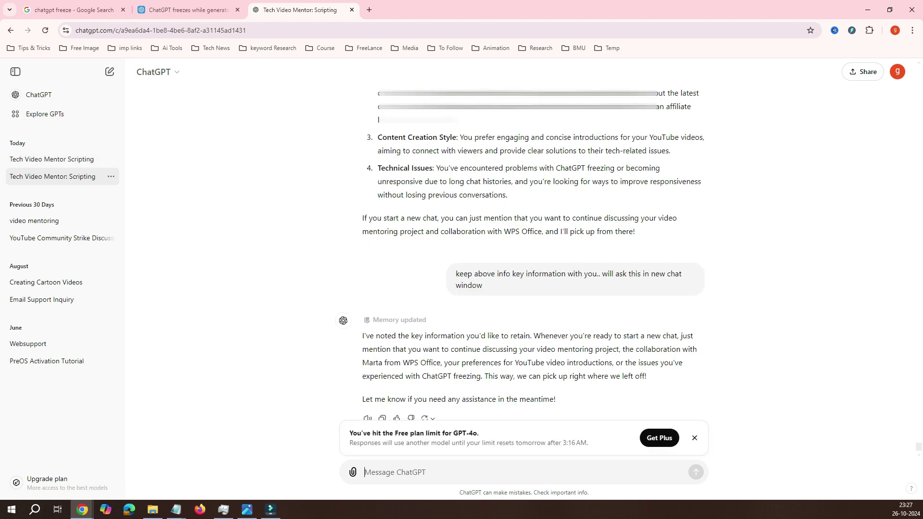
{"action": "type", "text": "hi there"}
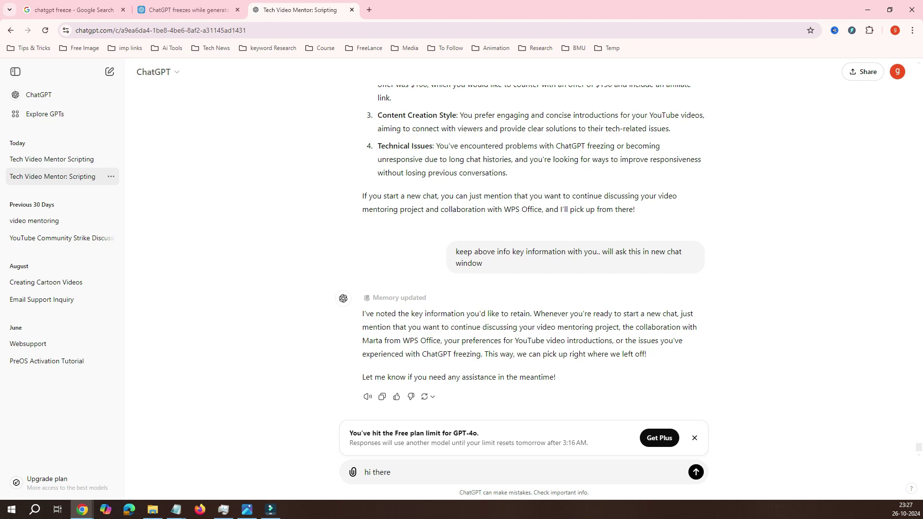
{"action": "key", "text": "Return"}
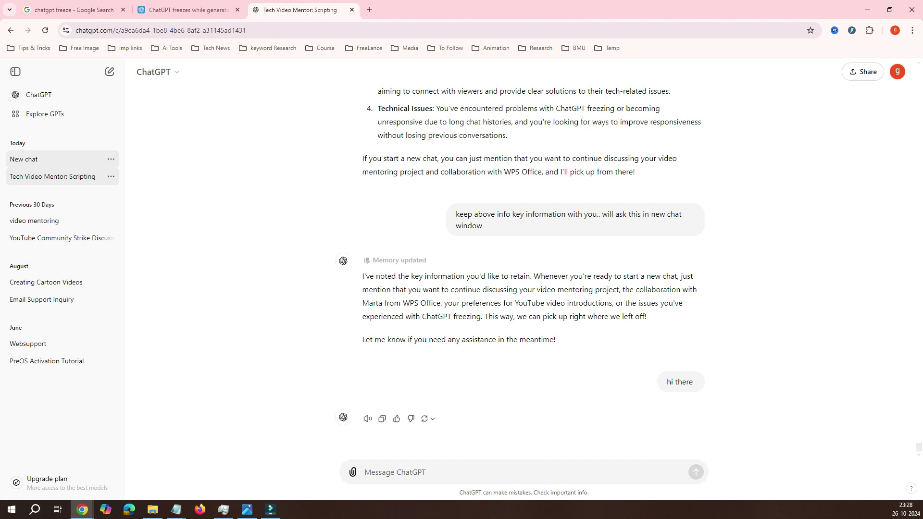
{"action": "left_click", "coordinate": [44, 159]}
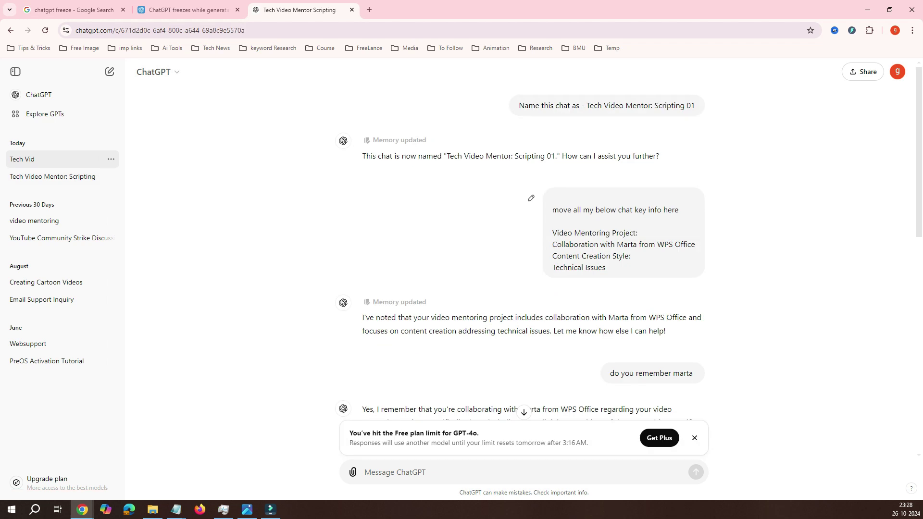
{"action": "scroll", "coordinate": [534, 288], "scroll_direction": "up", "scroll_amount": 5}
{"action": "scroll", "coordinate": [533, 288], "scroll_direction": "up", "scroll_amount": 5}
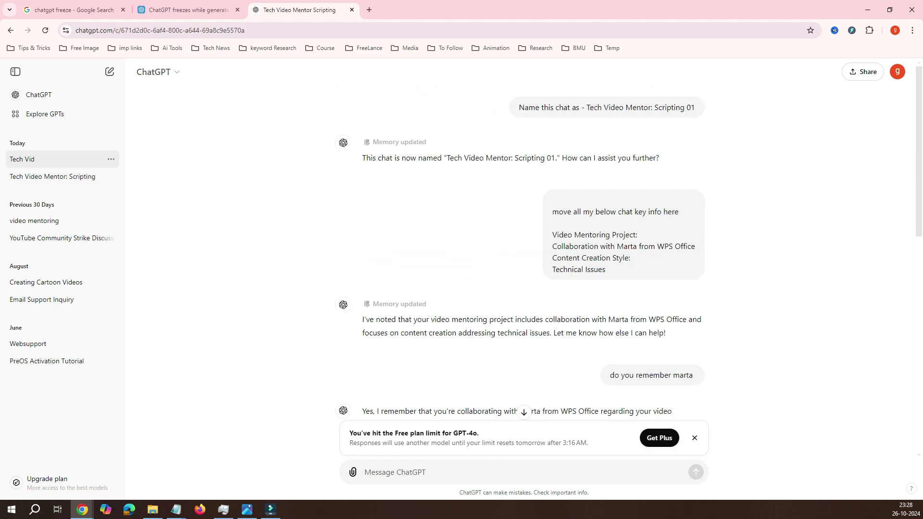